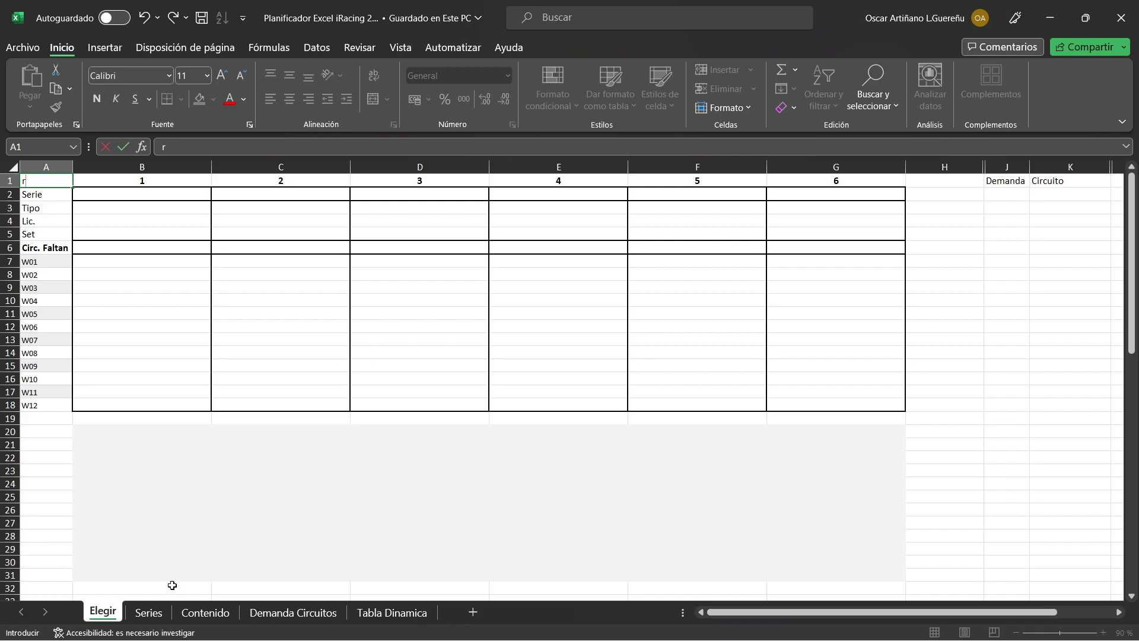
Step: Switch to the Series sheet to see each series' W01–W12 tracks and distinct-circuit count
{"action": "left_click", "coordinate": [158, 615]}
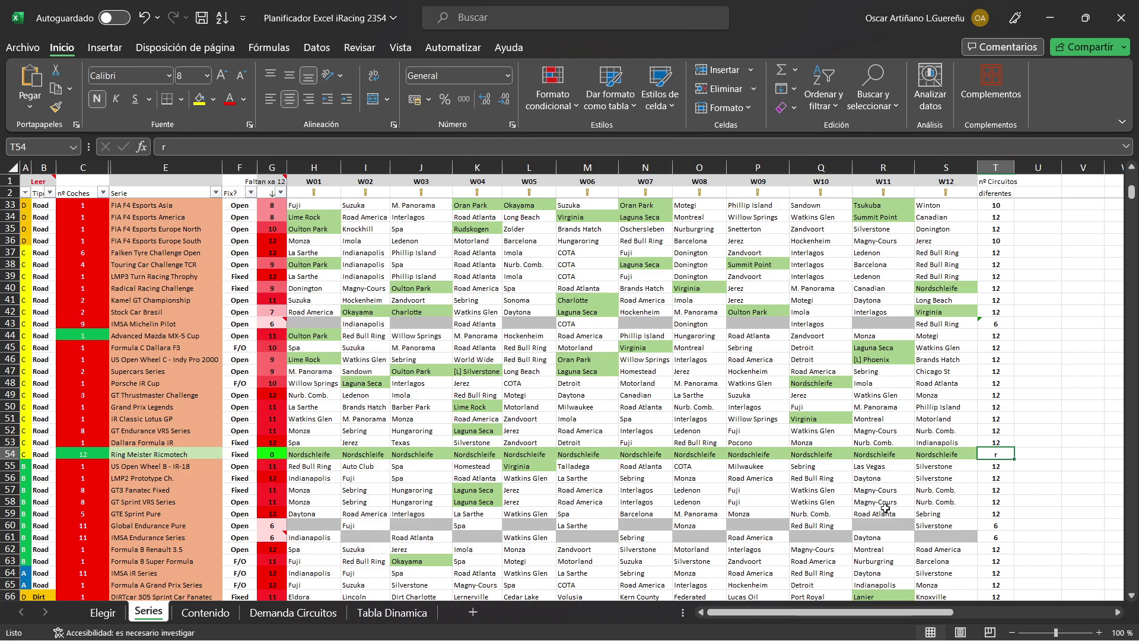
Step: Go back to the Elegir sheet's empty Serie/Tipo/Lic./Set/W01–W12 picker grid
{"action": "left_click", "coordinate": [1057, 435]}
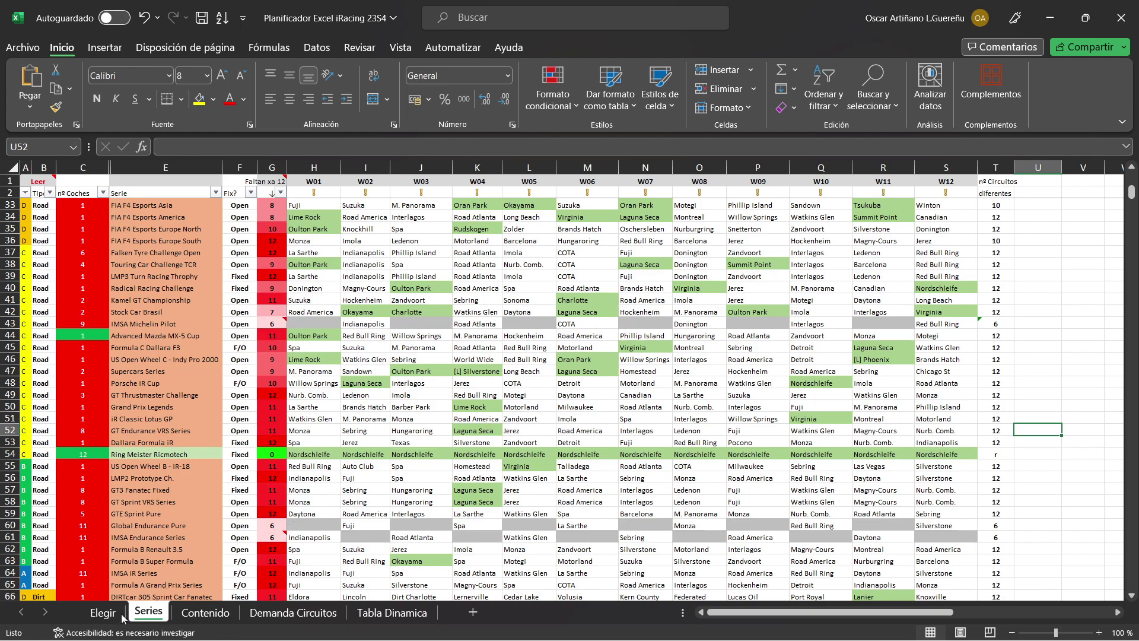
{"action": "left_click", "coordinate": [101, 613]}
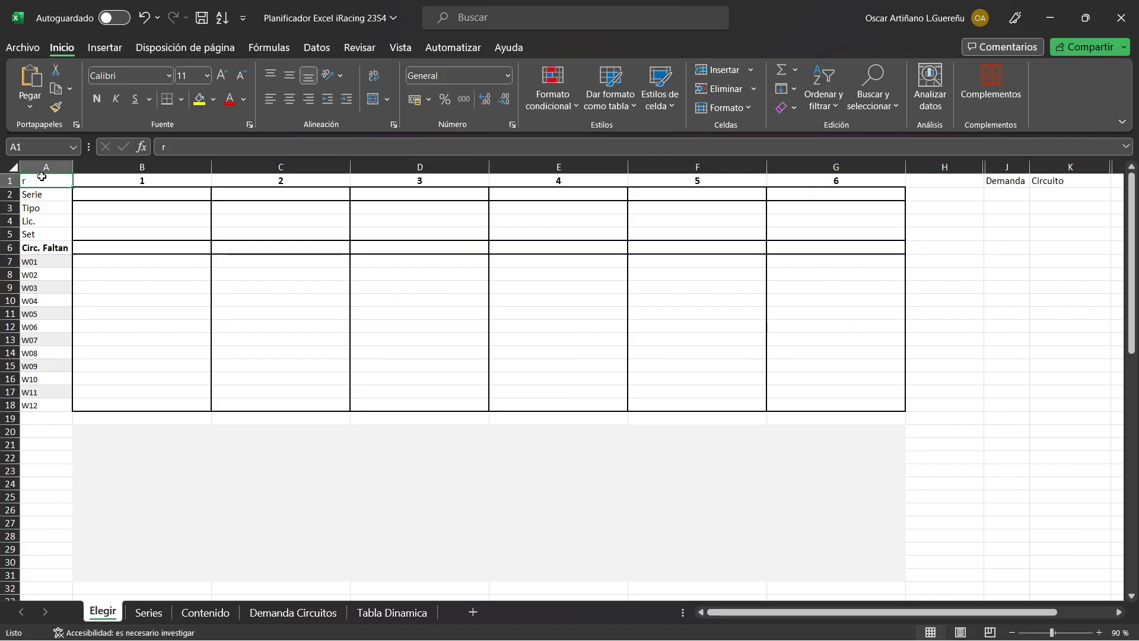
Step: Pick Advanced Mazda MX-5 Cup as series 1 in B2 using the 'adva' autocomplete
{"action": "left_click", "coordinate": [135, 197]}
{"action": "left_click", "coordinate": [218, 196]}
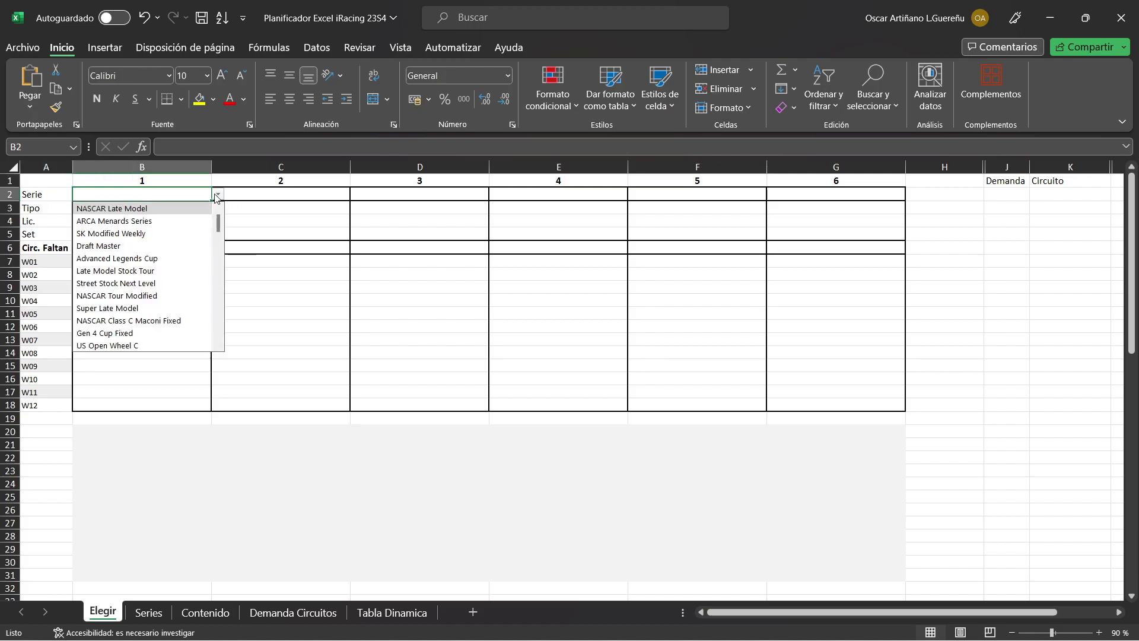
{"action": "left_click", "coordinate": [142, 190]}
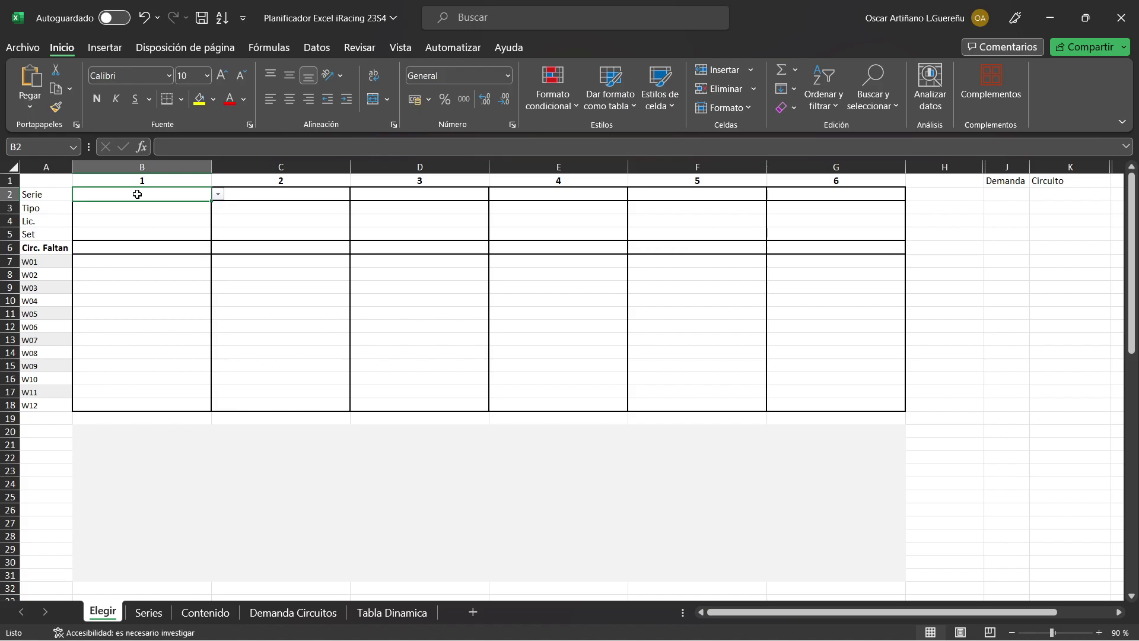
{"action": "type", "text": "adva"}
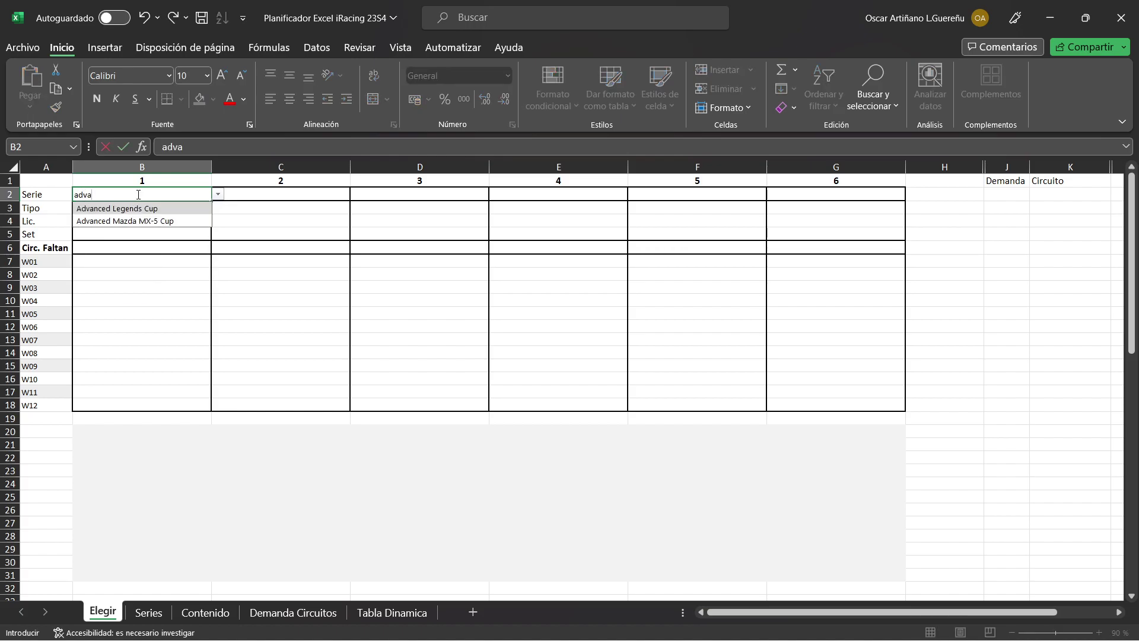
{"action": "key", "text": "Down"}
{"action": "key", "text": "Return"}
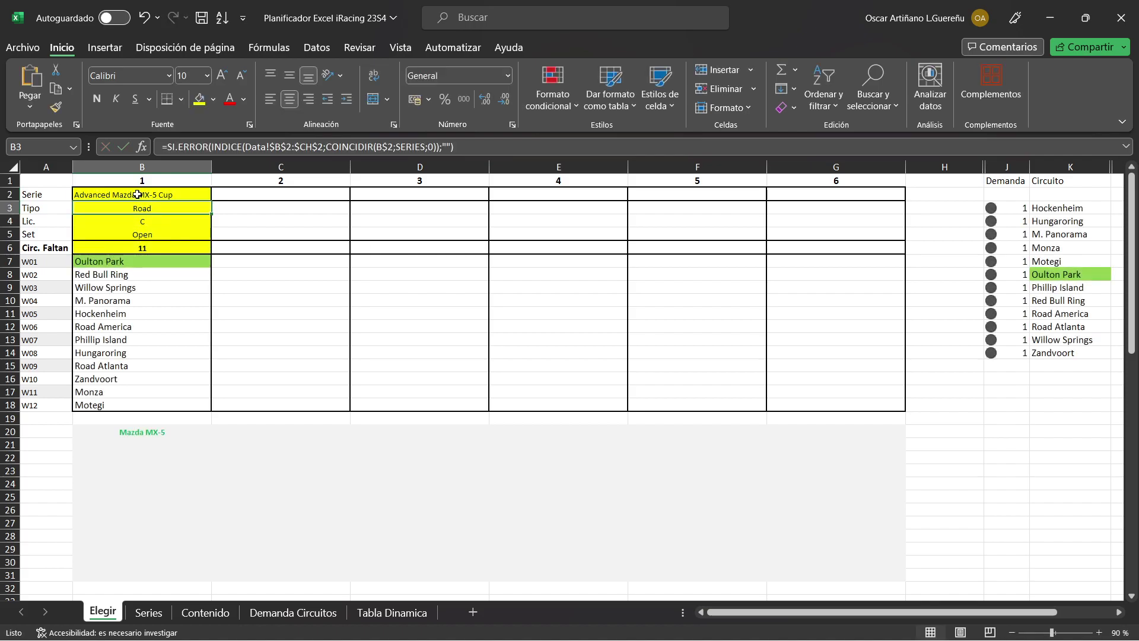
Step: Enter LMP3 Turn Racing Trophy as series 2 in C2 using the 'lm' autocomplete
{"action": "key", "text": "Right"}
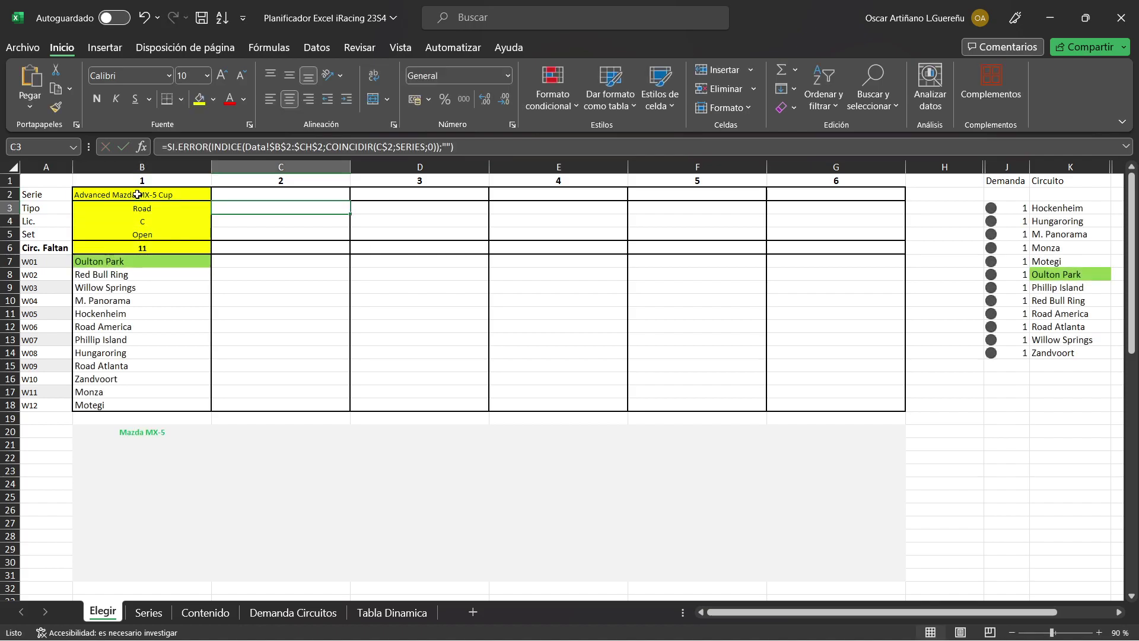
{"action": "key", "text": "Up"}
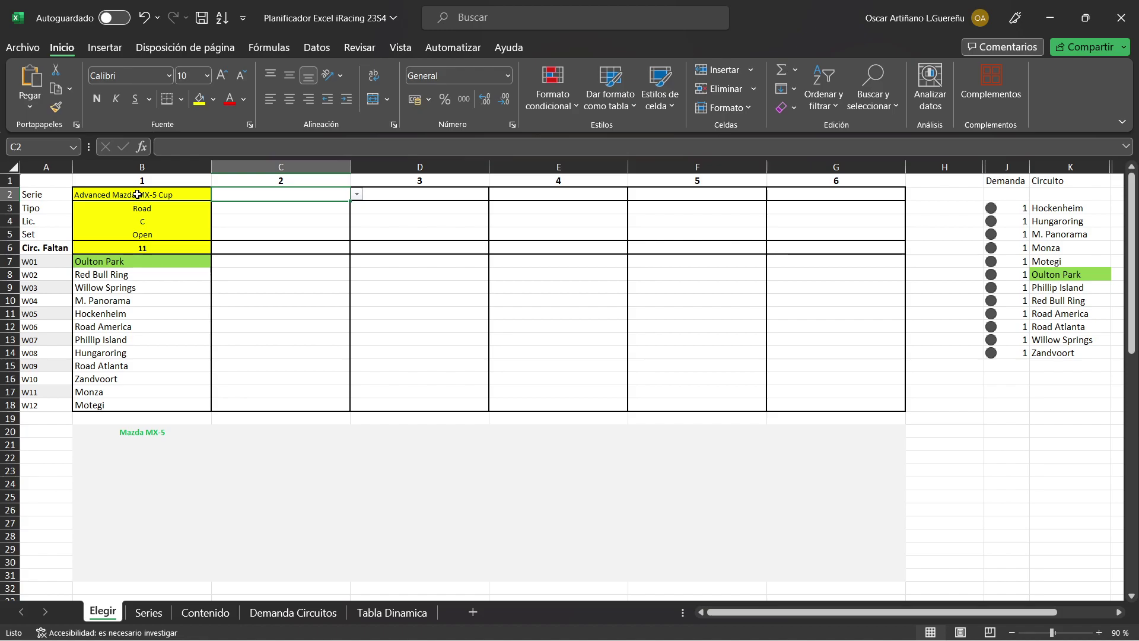
{"action": "type", "text": "Im"}
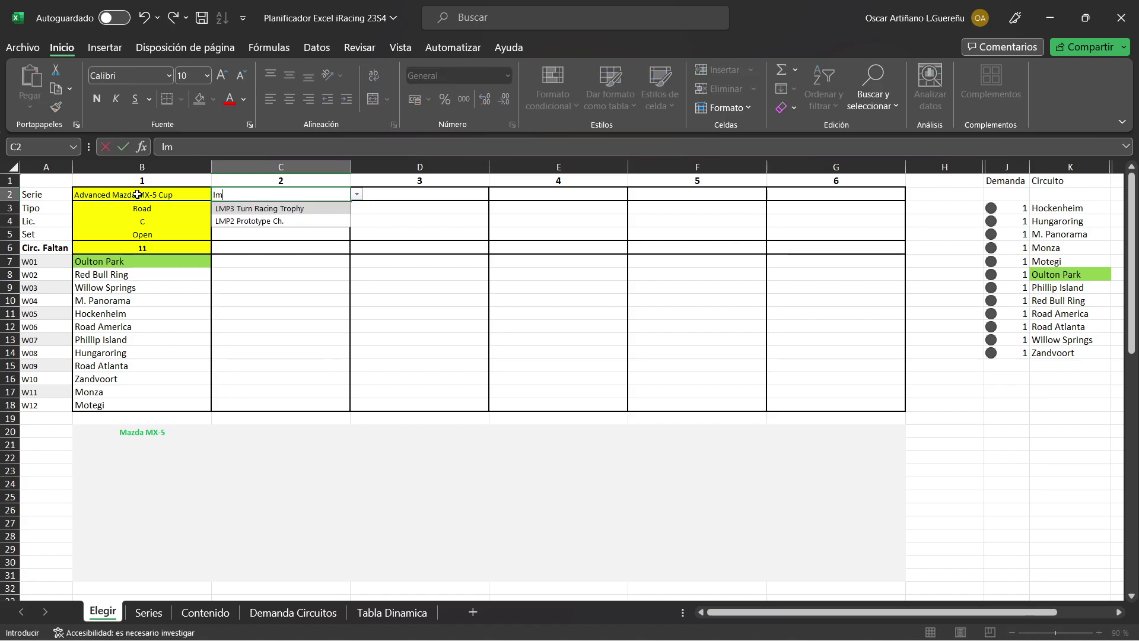
{"action": "key", "text": "Return"}
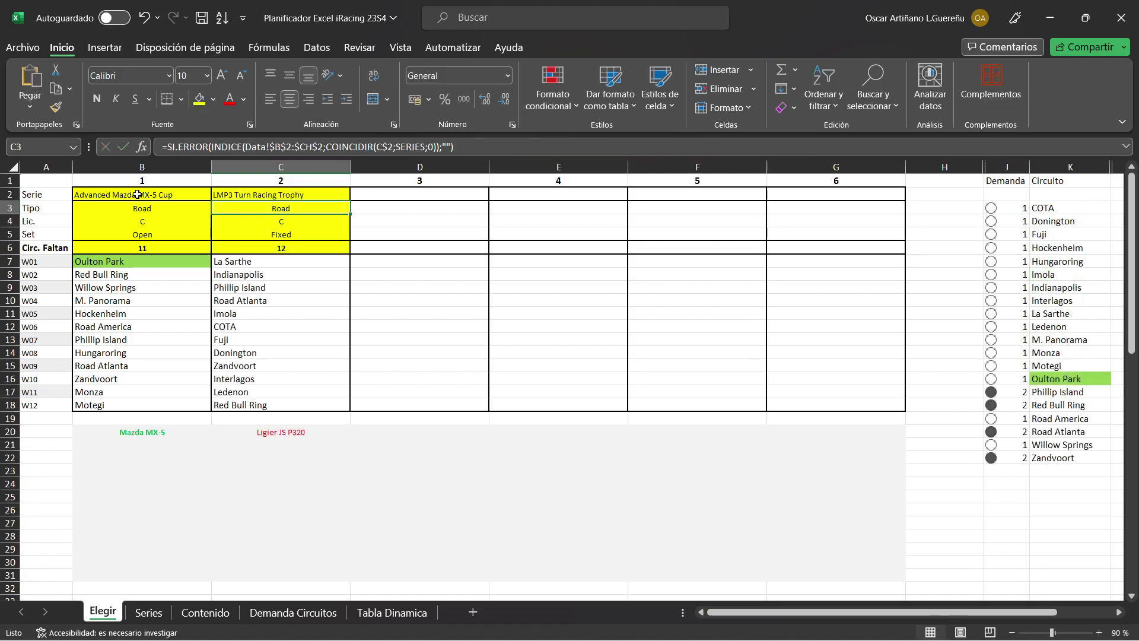
{"action": "key", "text": "Up"}
{"action": "key", "text": "Right"}
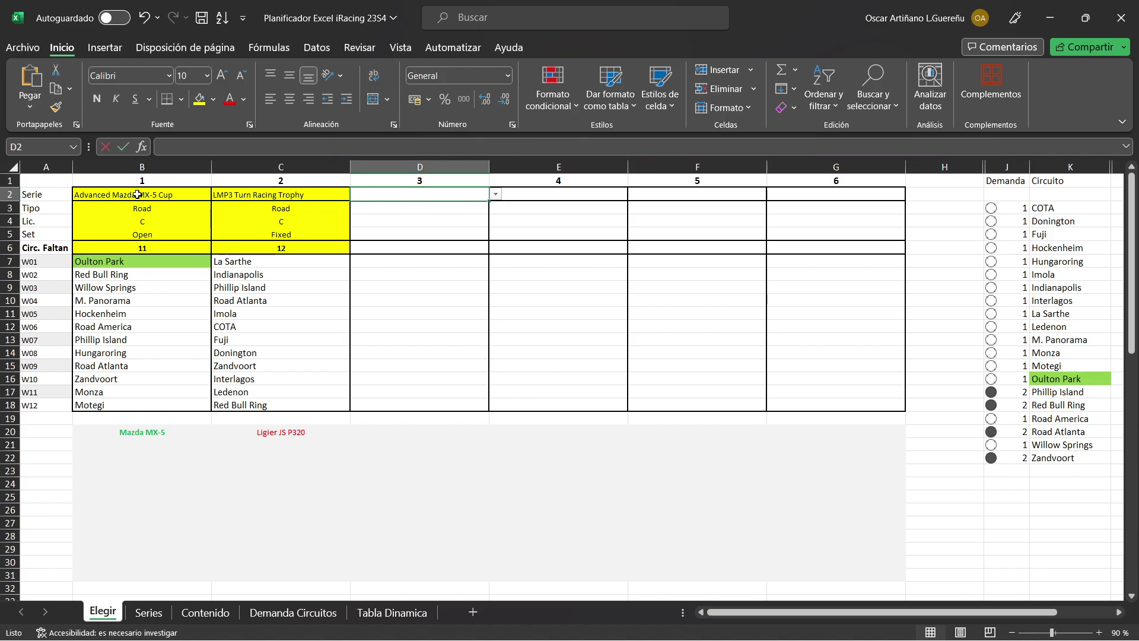
Step: Set series 3 in D2 to FIA Formula 4, narrowing the 'F' autocomplete suggestions
{"action": "type", "text": "F3"}
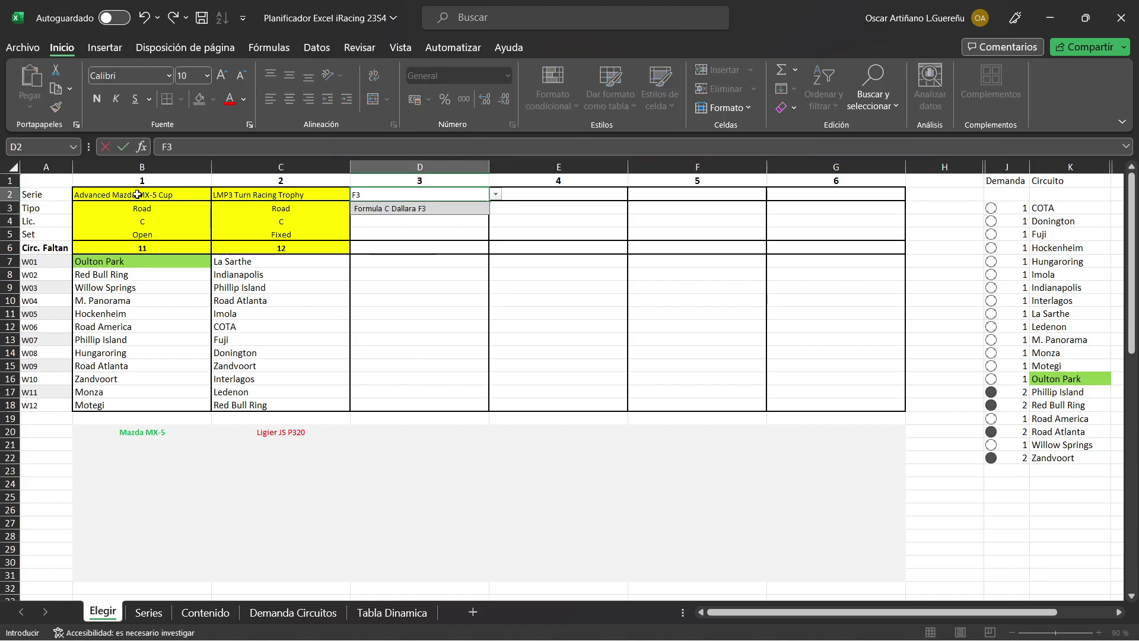
{"action": "key", "text": "BackSpace"}
{"action": "type", "text": "4"}
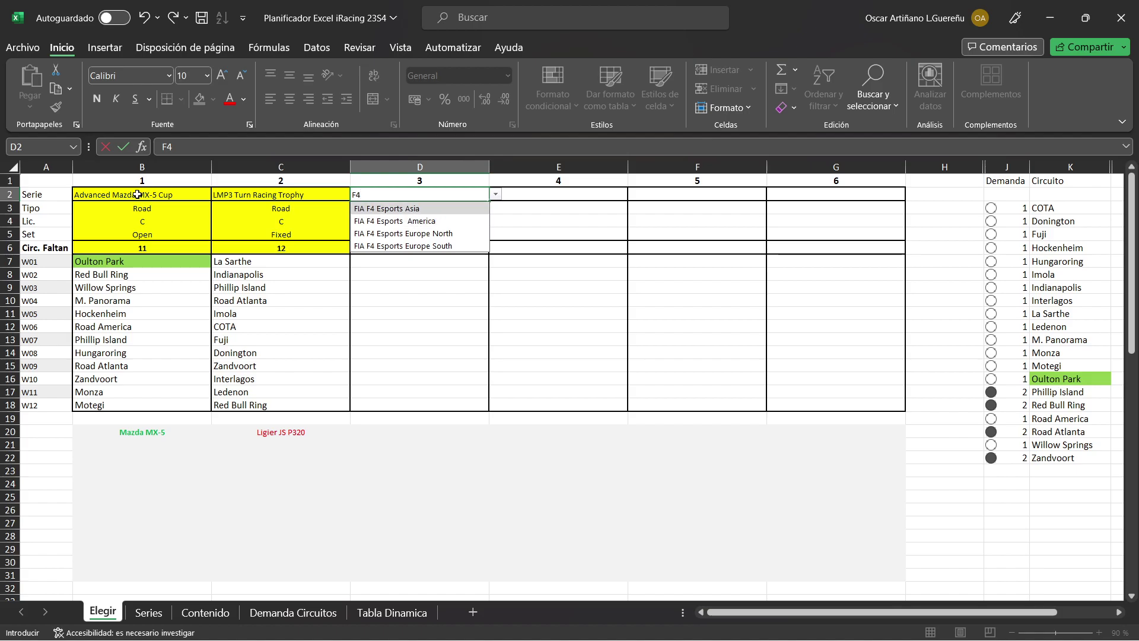
{"action": "key", "text": "Down"}
{"action": "key", "text": "Down"}
{"action": "key", "text": "Down"}
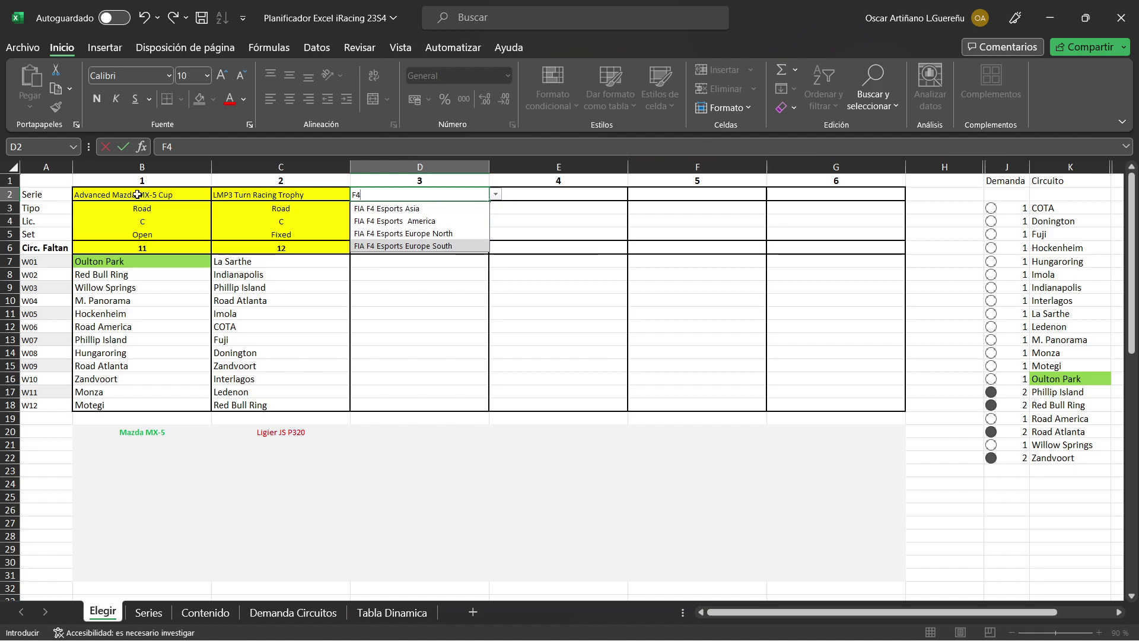
{"action": "key", "text": "BackSpace"}
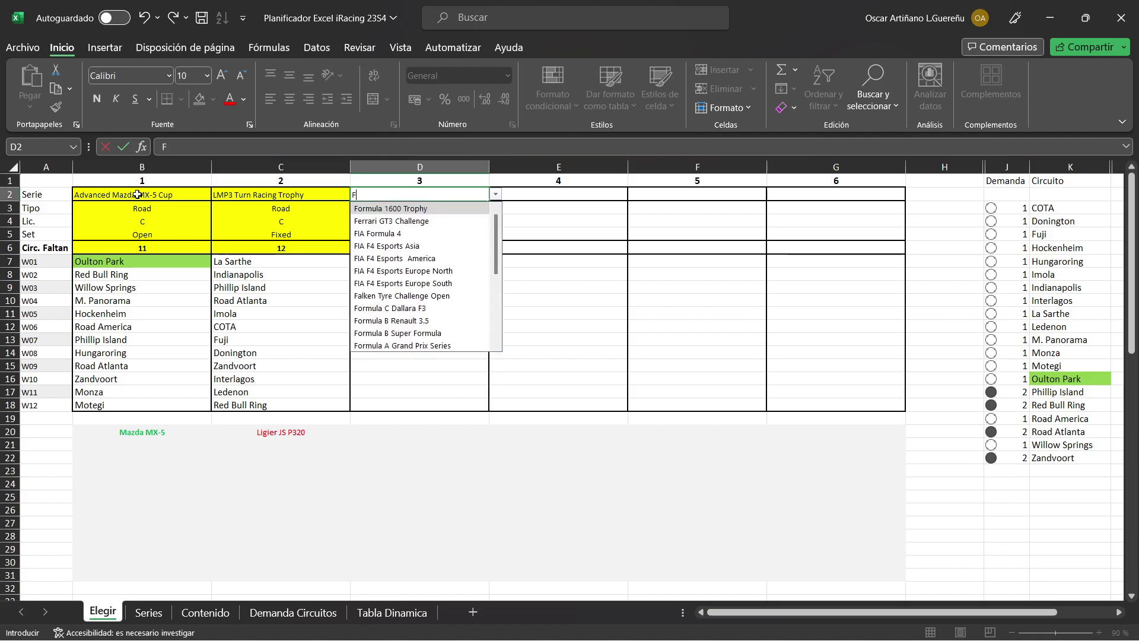
{"action": "key", "text": "Down"}
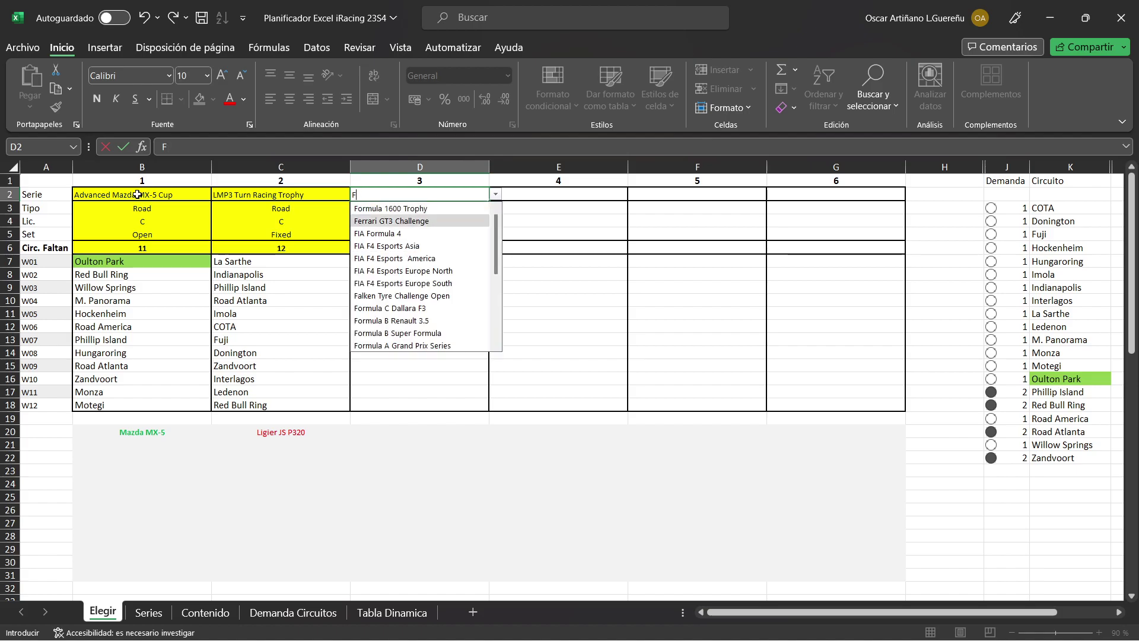
{"action": "key", "text": "Down"}
{"action": "key", "text": "Return"}
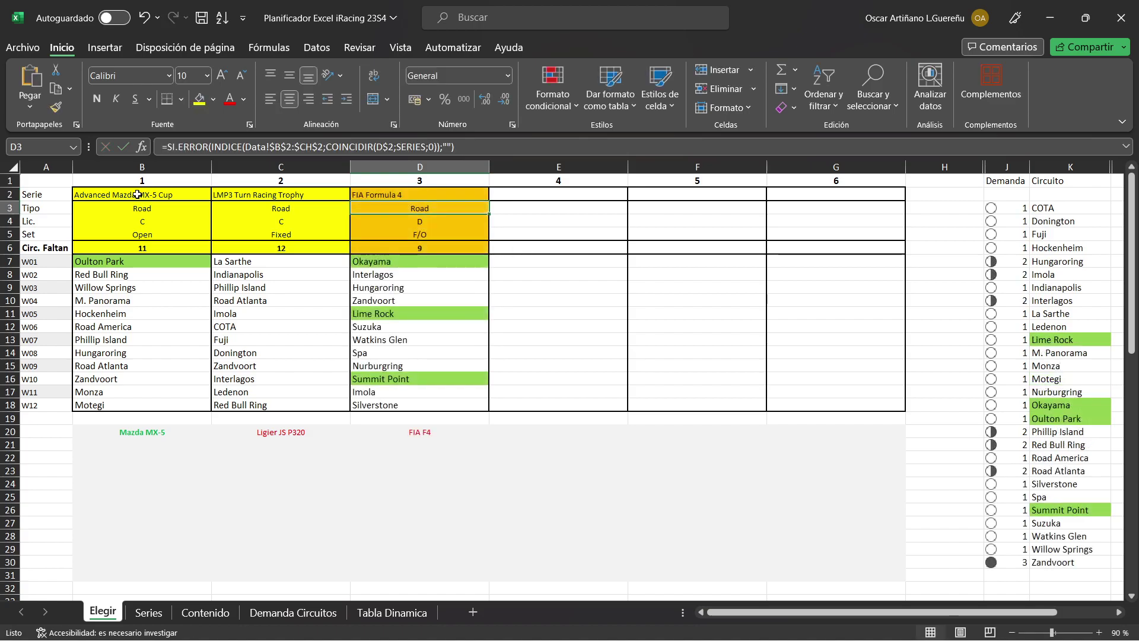
{"action": "key", "text": "Up"}
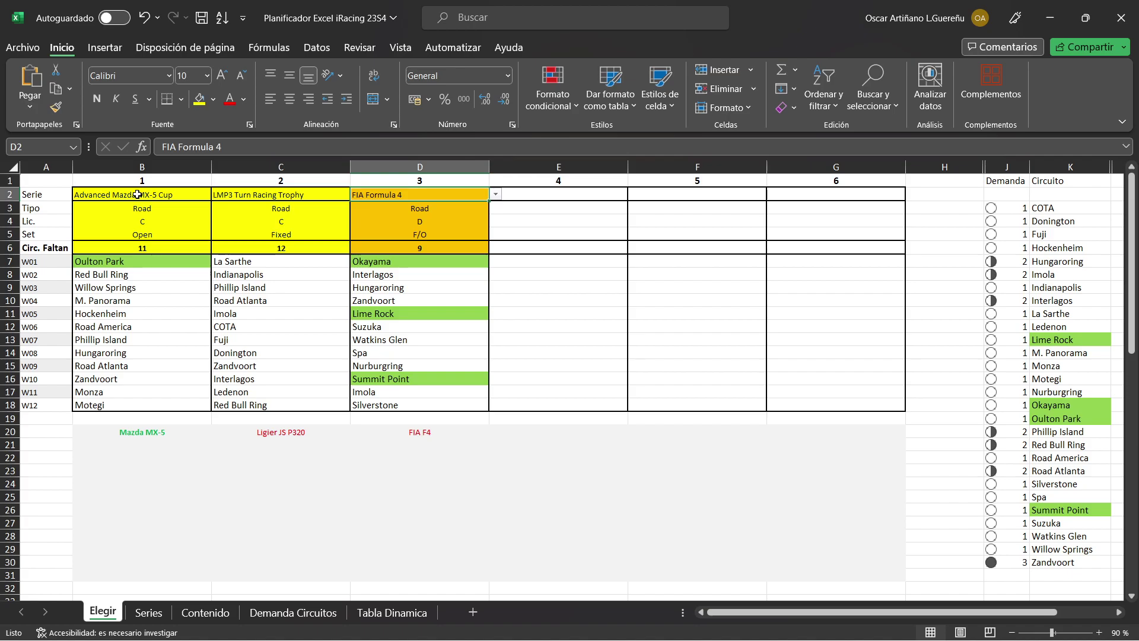
{"action": "key", "text": "Right"}
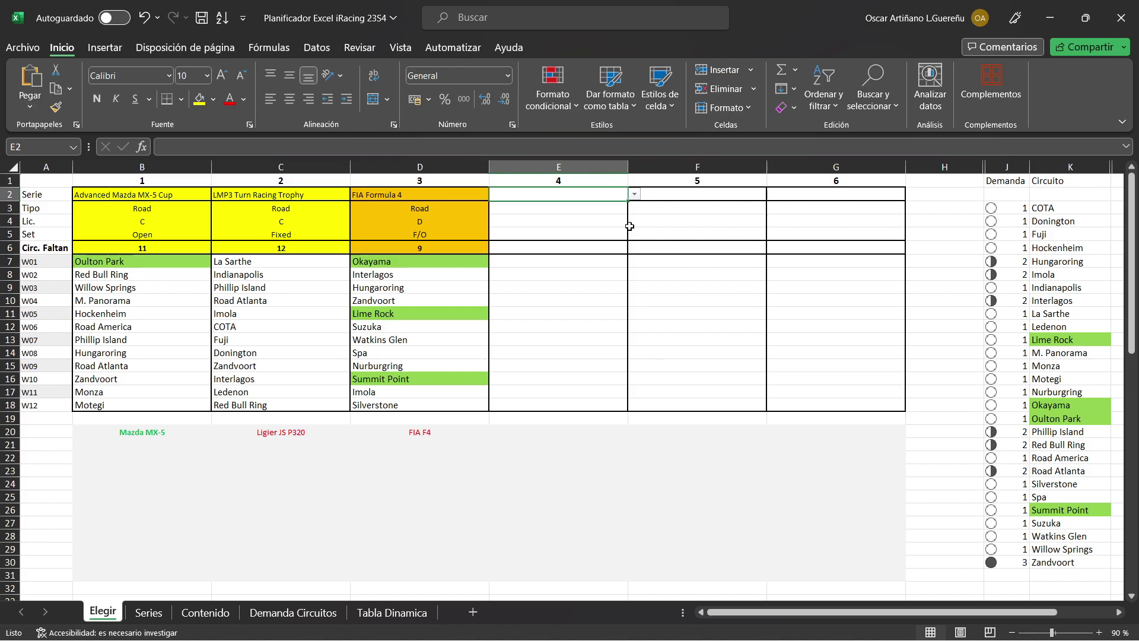
Step: Enter Ring Meister Ricmotech as series 4 in E2 from the 'mei' suggestions
{"action": "type", "text": "mei"}
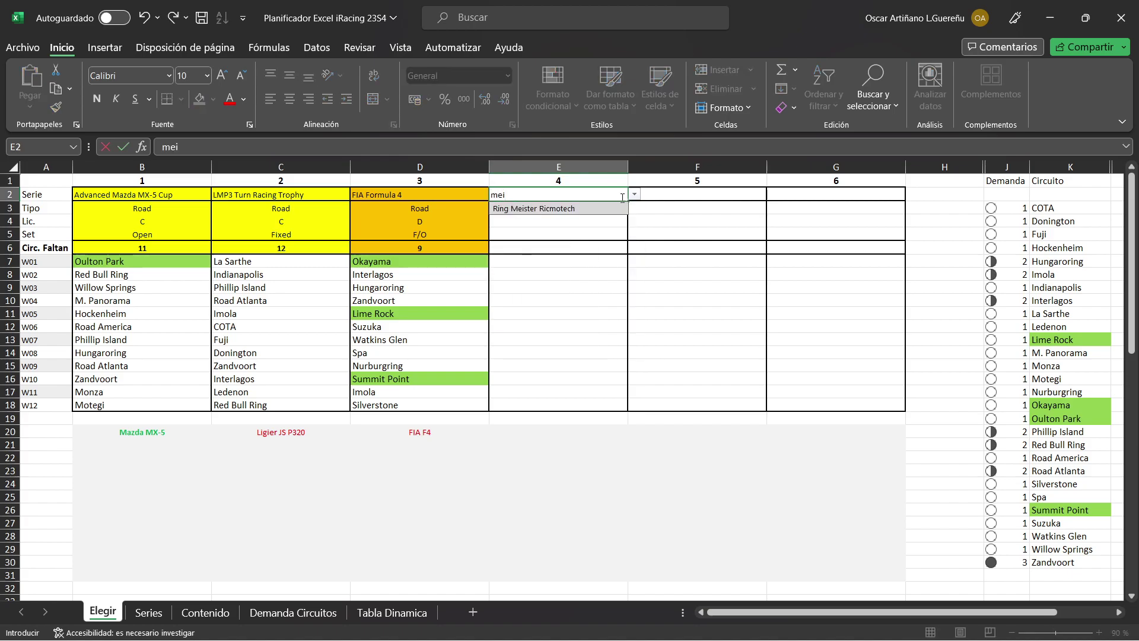
{"action": "left_click", "coordinate": [598, 208]}
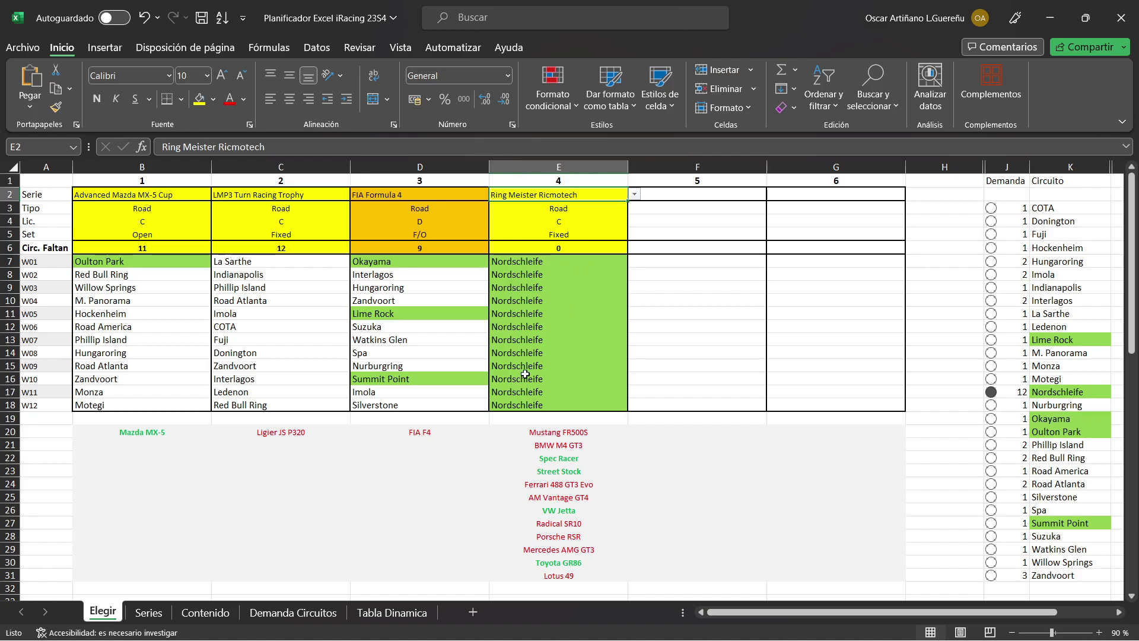
Step: Uncheck Nordschleife as owned on Contenido, then check Elegir now shows 12 missing circuits
{"action": "left_click", "coordinate": [205, 611]}
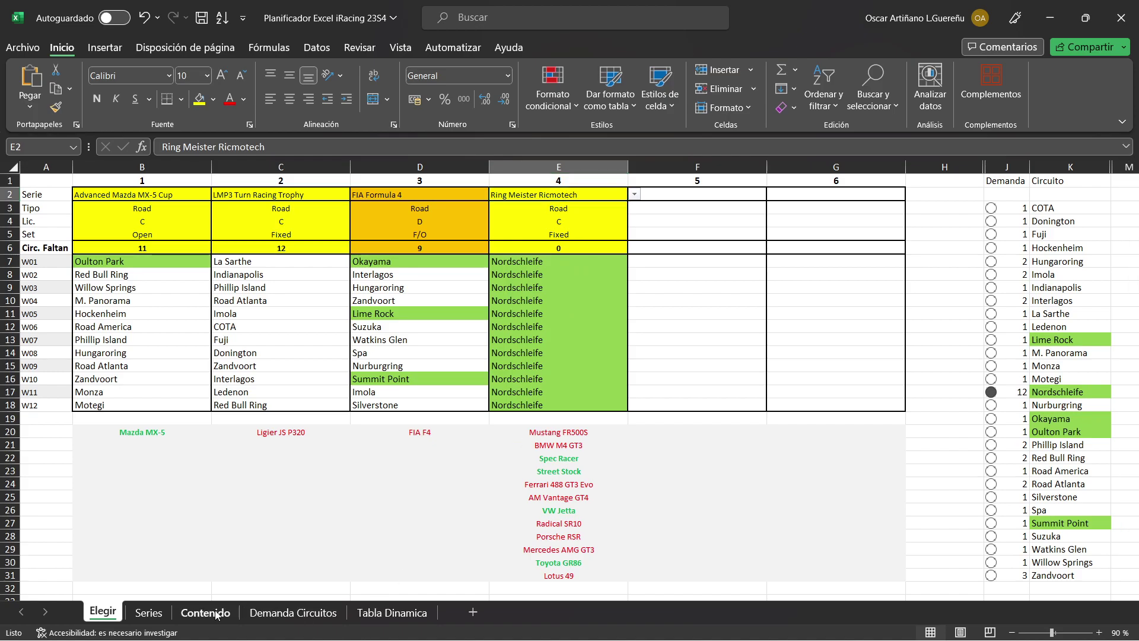
{"action": "scroll", "coordinate": [387, 400], "scroll_direction": "down", "scroll_amount": 1}
{"action": "scroll", "coordinate": [387, 400], "scroll_direction": "down", "scroll_amount": 5}
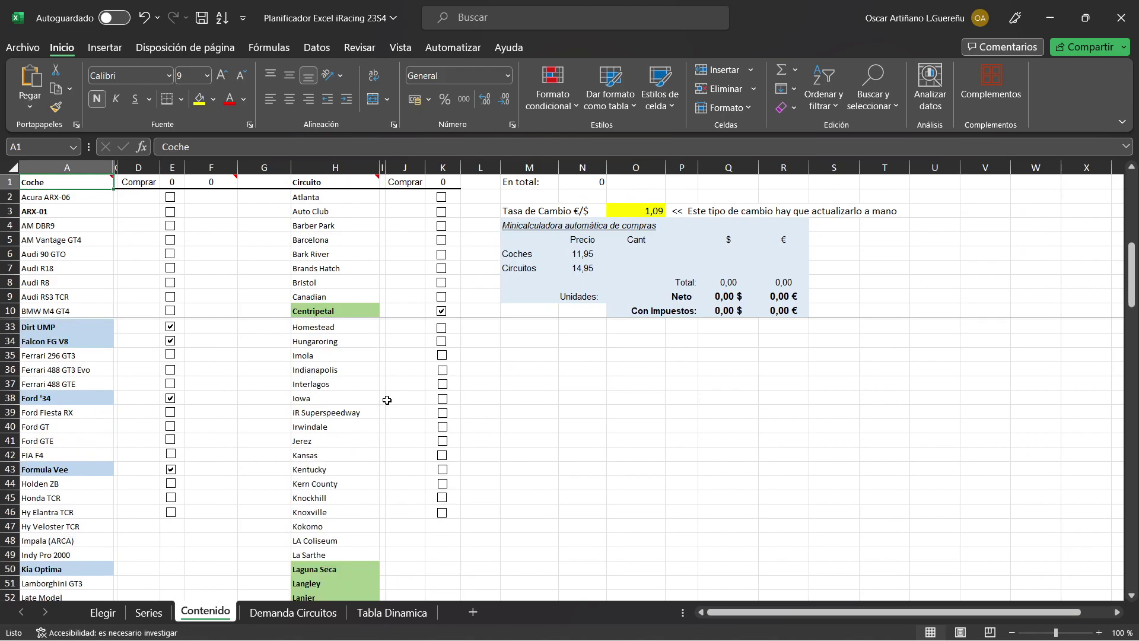
{"action": "scroll", "coordinate": [387, 400], "scroll_direction": "down", "scroll_amount": 3}
{"action": "scroll", "coordinate": [387, 399], "scroll_direction": "down", "scroll_amount": 4}
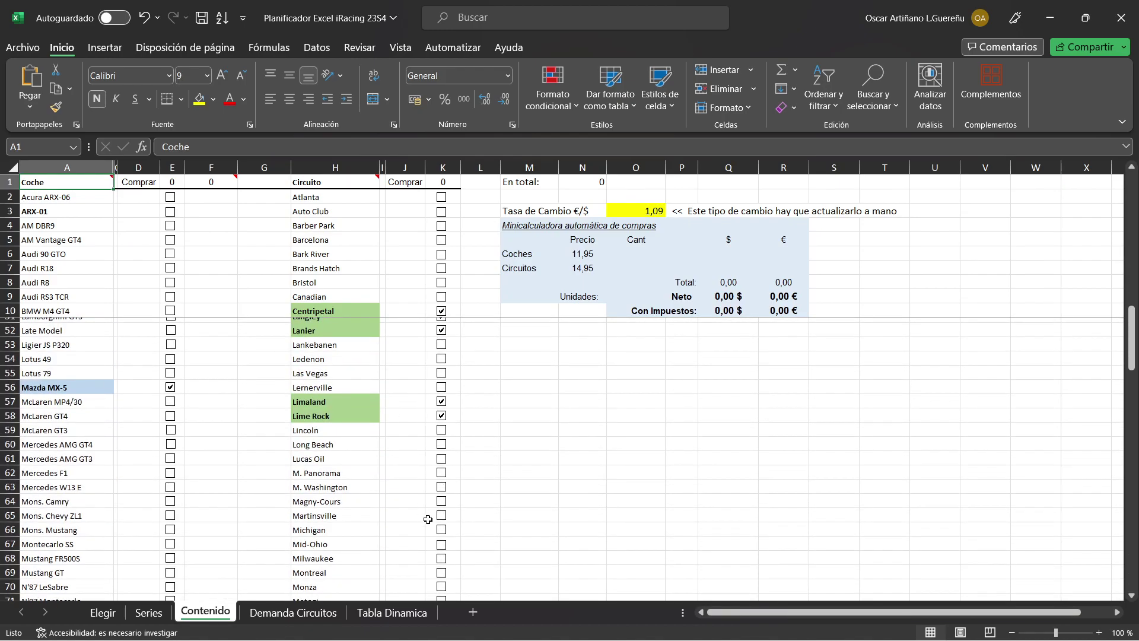
{"action": "scroll", "coordinate": [395, 470], "scroll_direction": "down", "scroll_amount": 4}
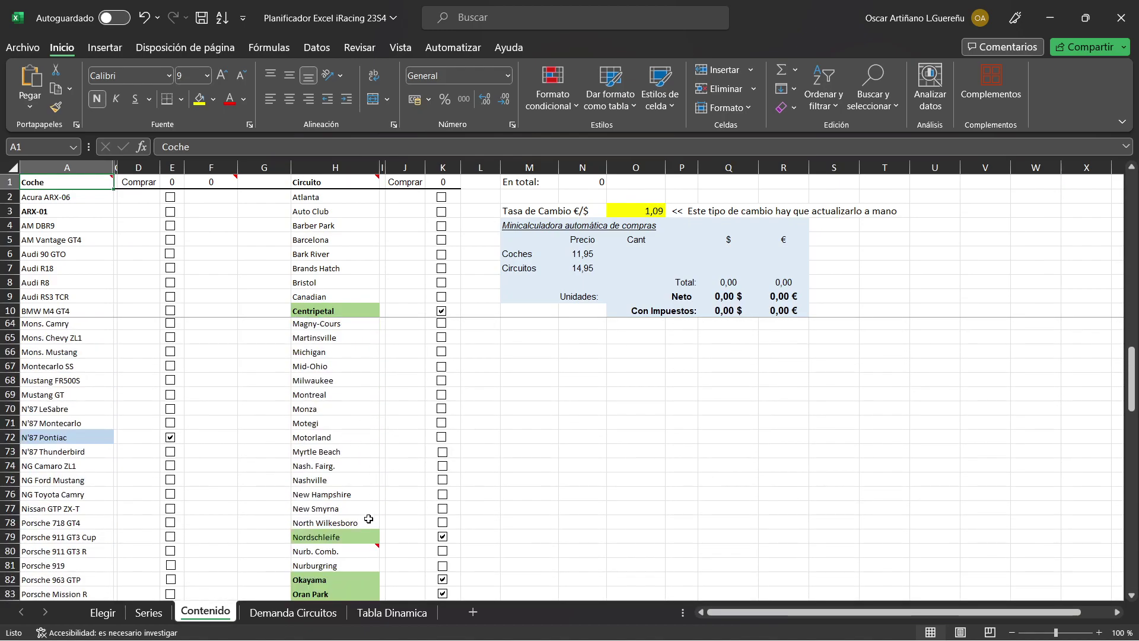
{"action": "scroll", "coordinate": [375, 469], "scroll_direction": "down", "scroll_amount": 3}
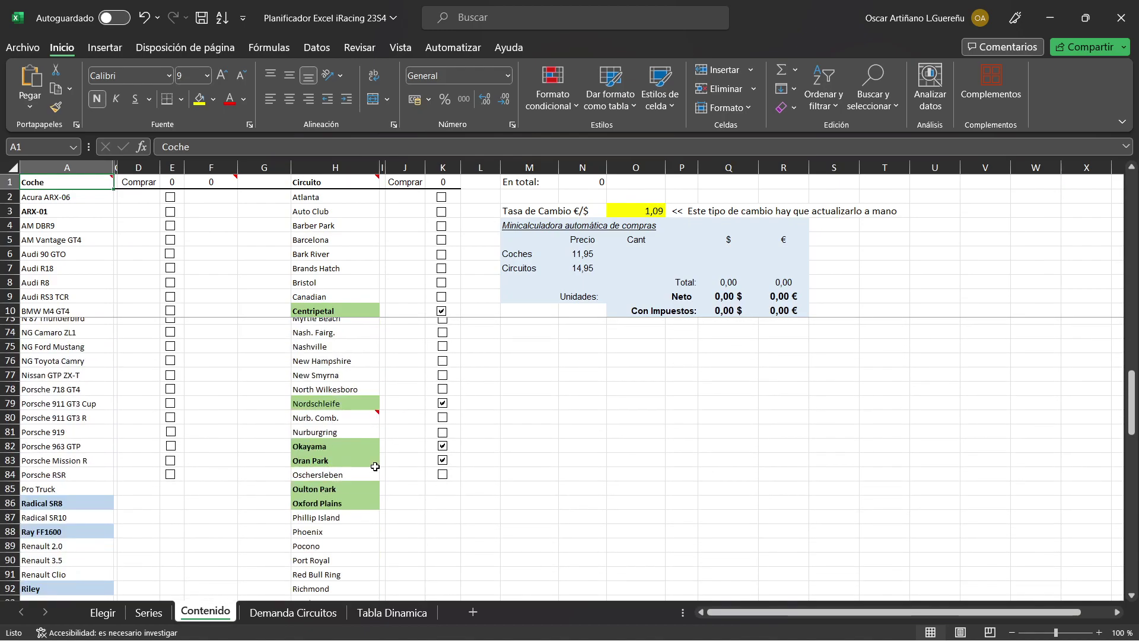
{"action": "left_click", "coordinate": [443, 404]}
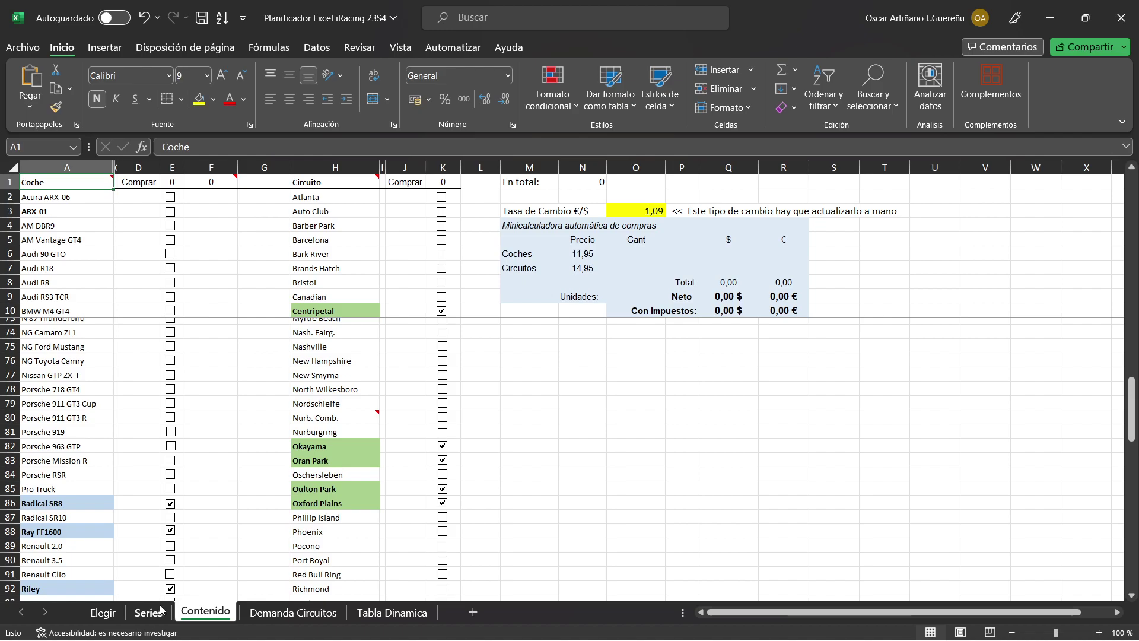
{"action": "left_click", "coordinate": [103, 613]}
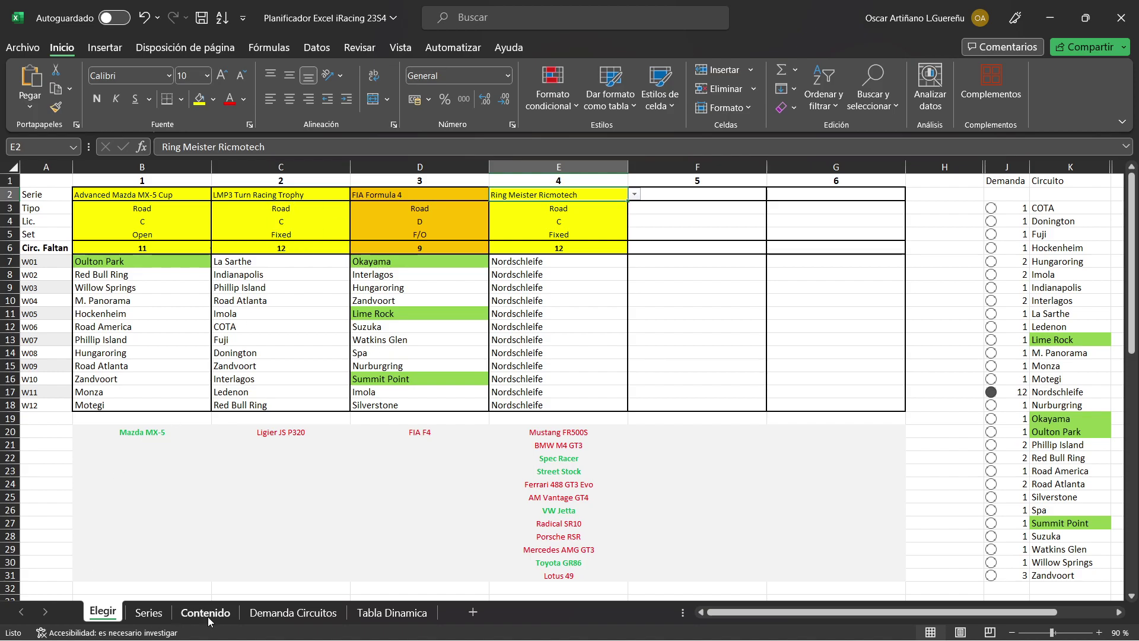
Step: Copy the distinct-circuit formula from T53 down to T54 for Ring Meister Ricmotech's row
{"action": "left_click", "coordinate": [148, 612]}
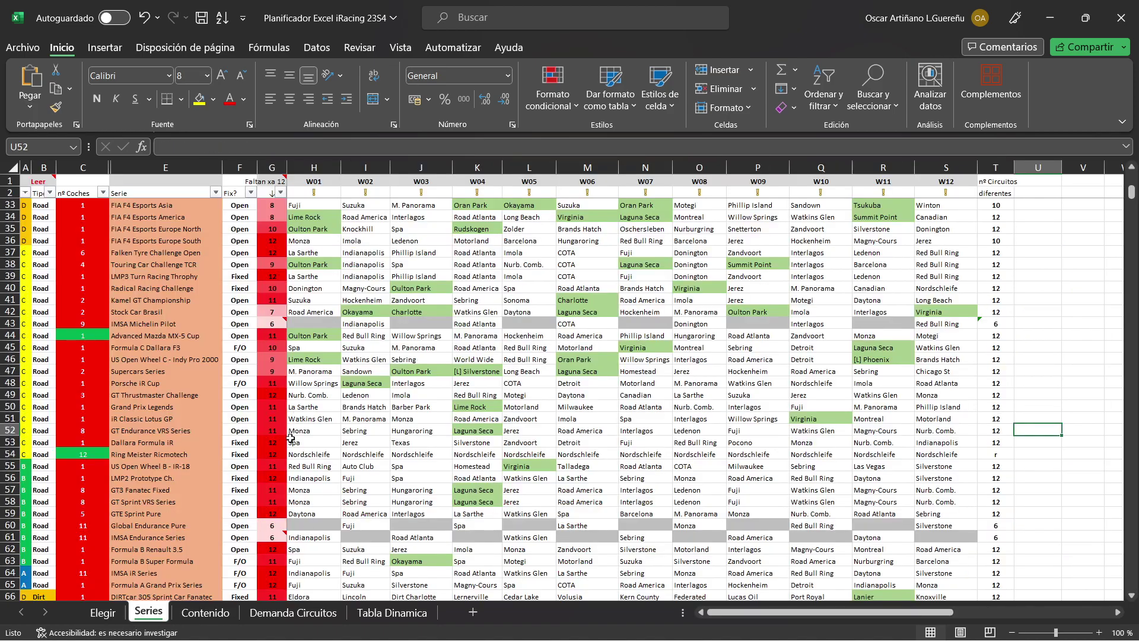
{"action": "scroll", "coordinate": [83, 487], "scroll_direction": "down", "scroll_amount": 1}
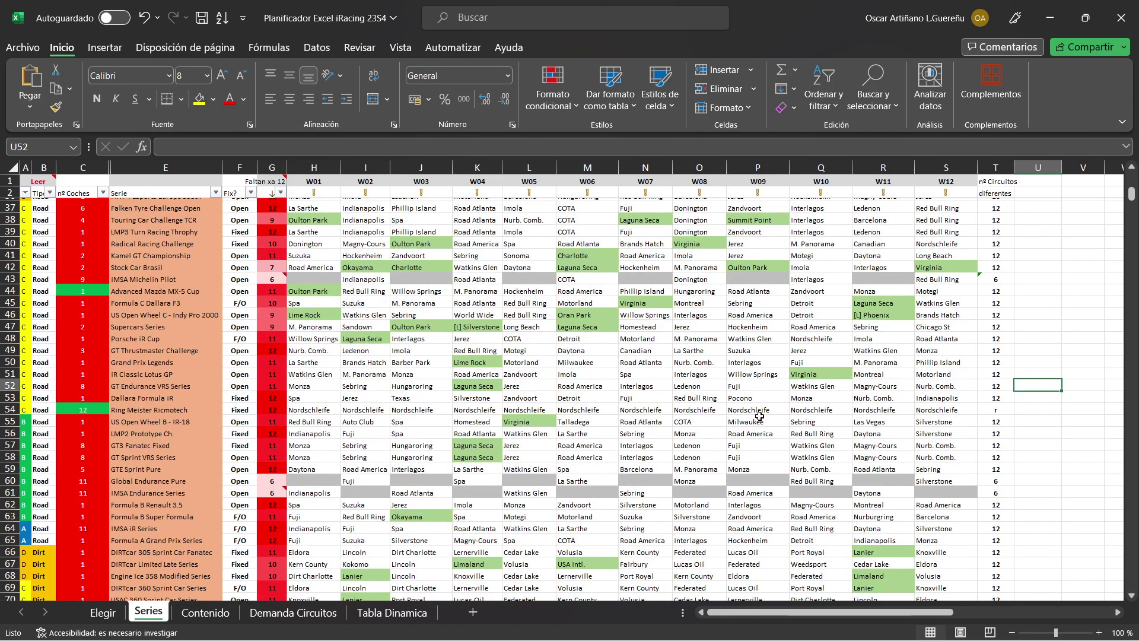
{"action": "left_click", "coordinate": [10, 409]}
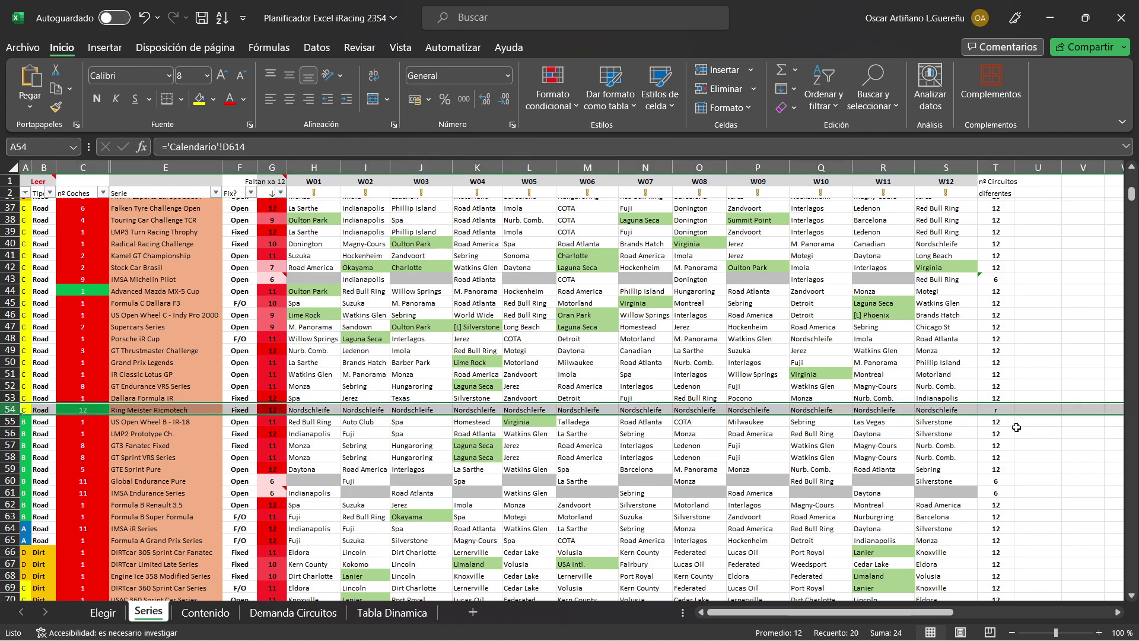
{"action": "left_click", "coordinate": [999, 424]}
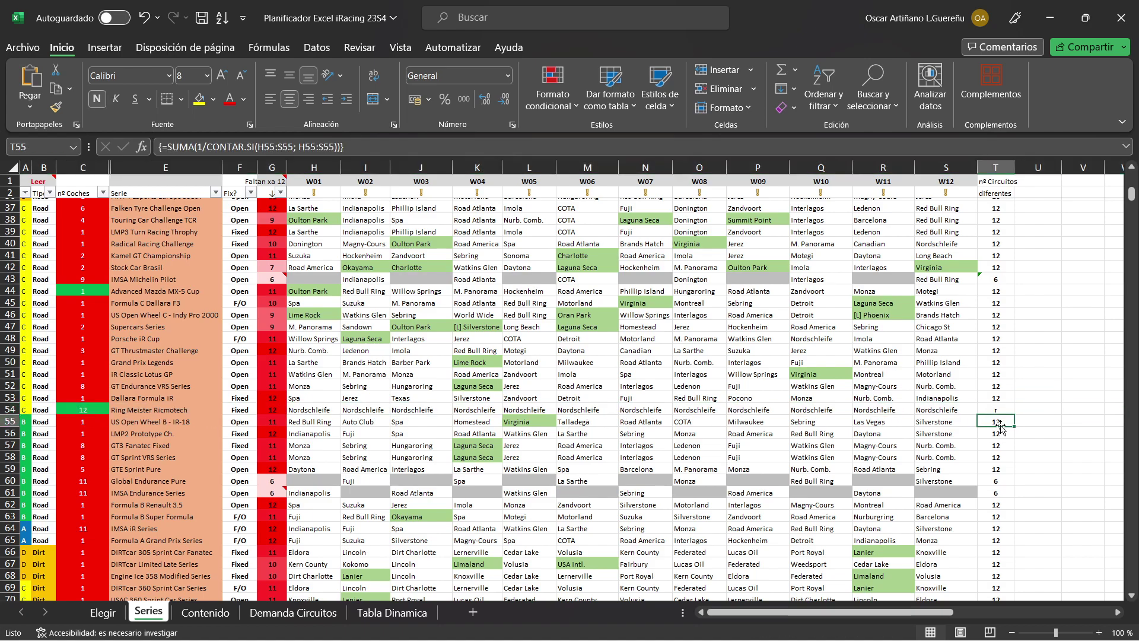
{"action": "left_click", "coordinate": [1001, 394]}
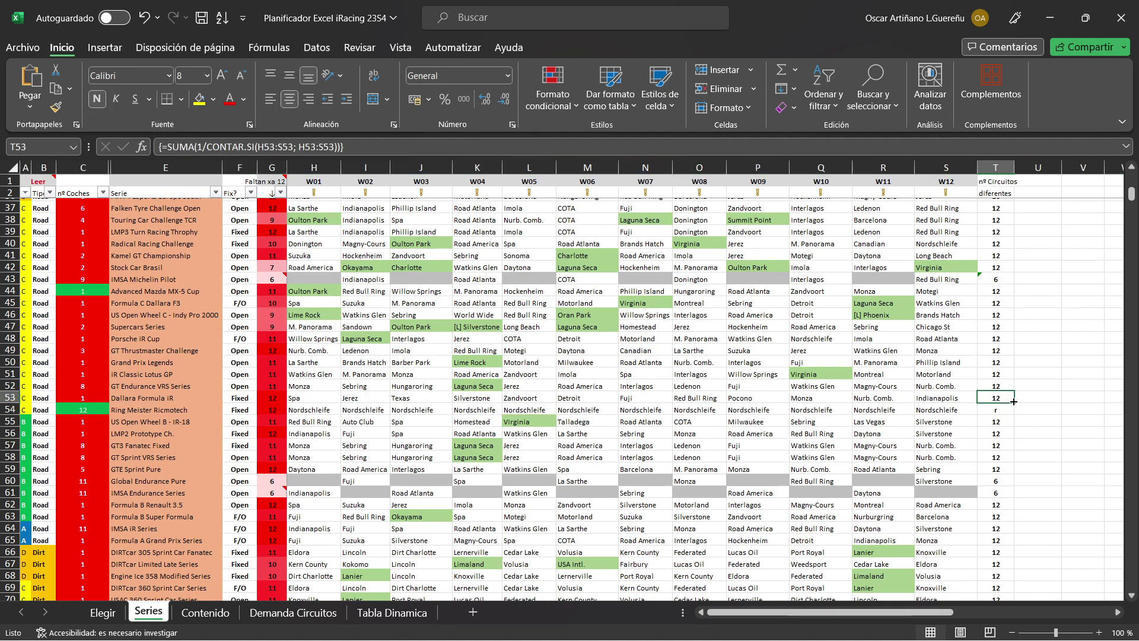
{"action": "left_click_drag", "start_coordinate": [1009, 403], "coordinate": [997, 415]}
{"action": "left_click", "coordinate": [995, 409]}
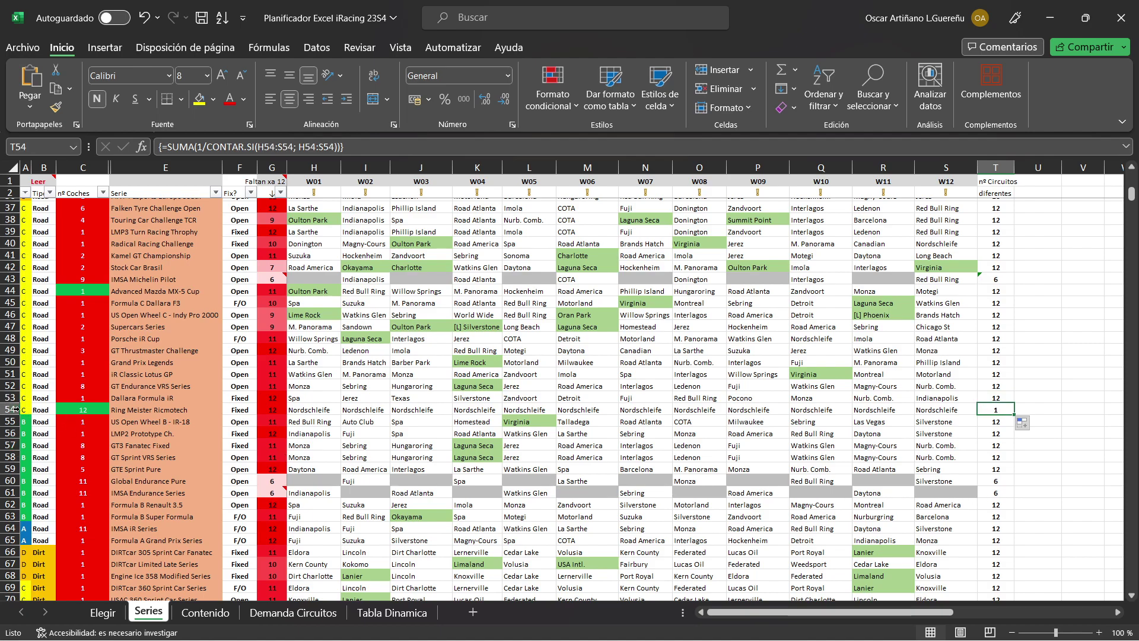
{"action": "left_click", "coordinate": [13, 410]}
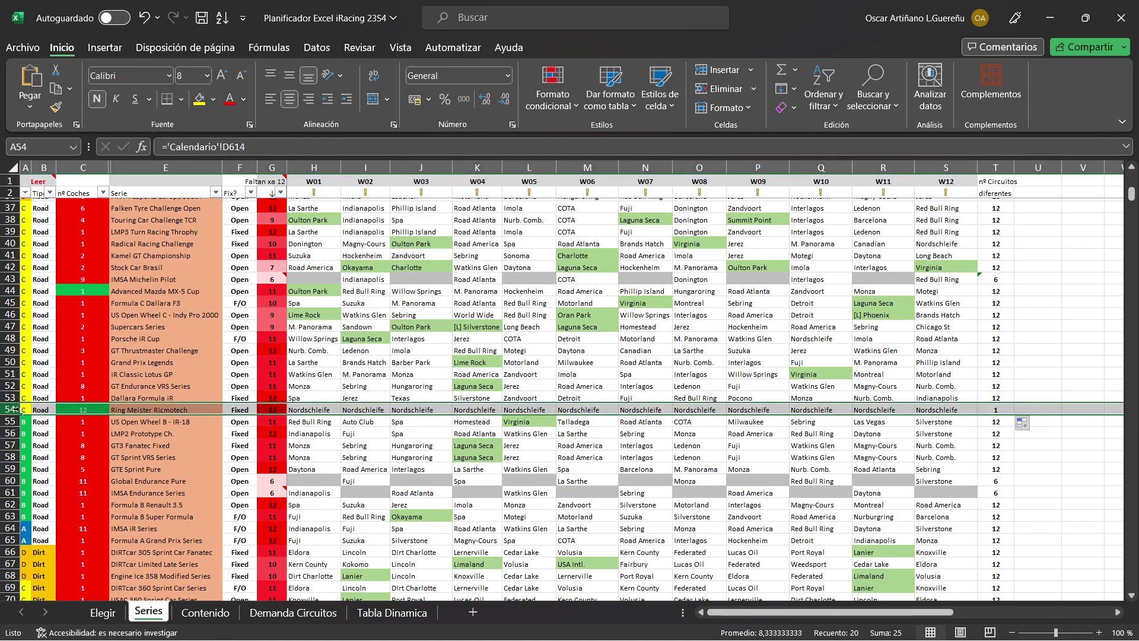
{"action": "left_click", "coordinate": [44, 410]}
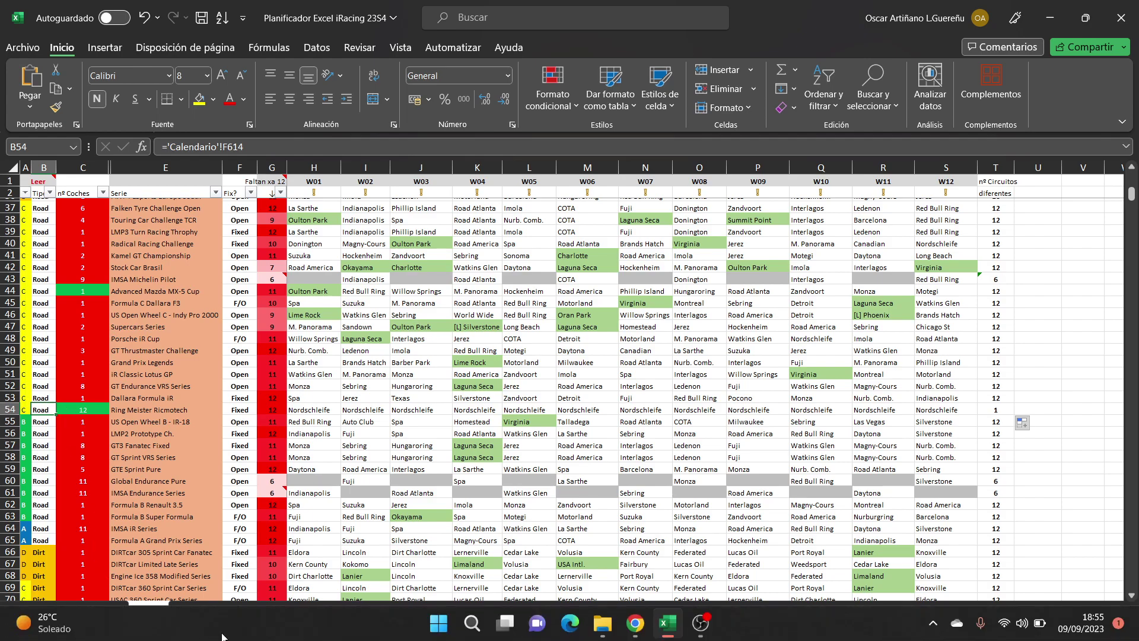
Step: Glance at Elegir, then select the Draft Master row on the Series sheet
{"action": "left_click", "coordinate": [110, 613]}
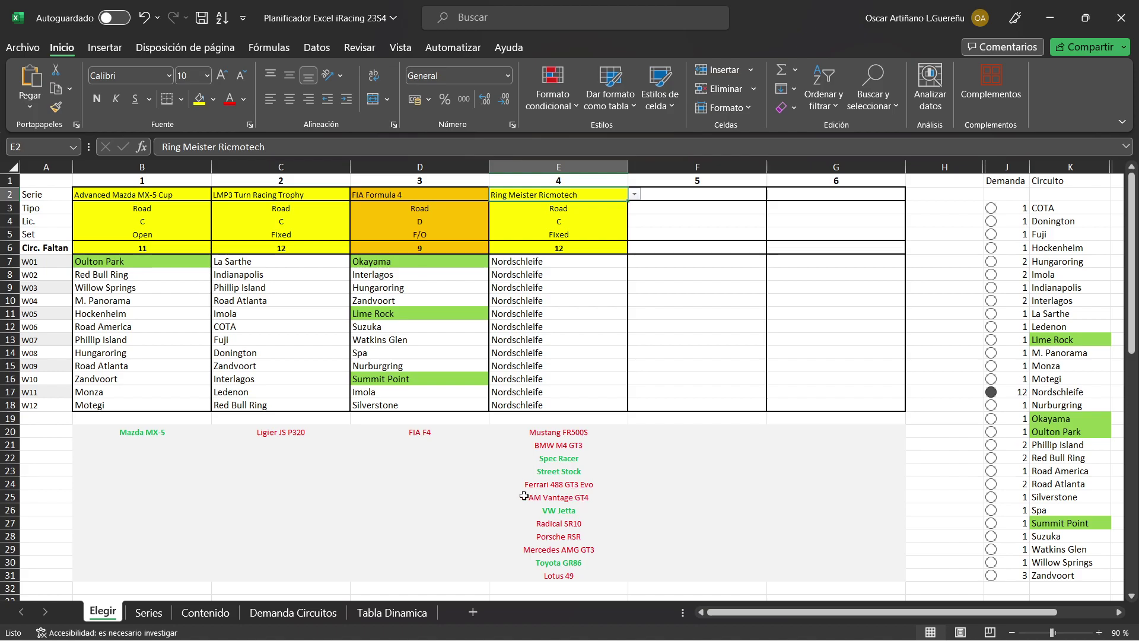
{"action": "left_click", "coordinate": [148, 612]}
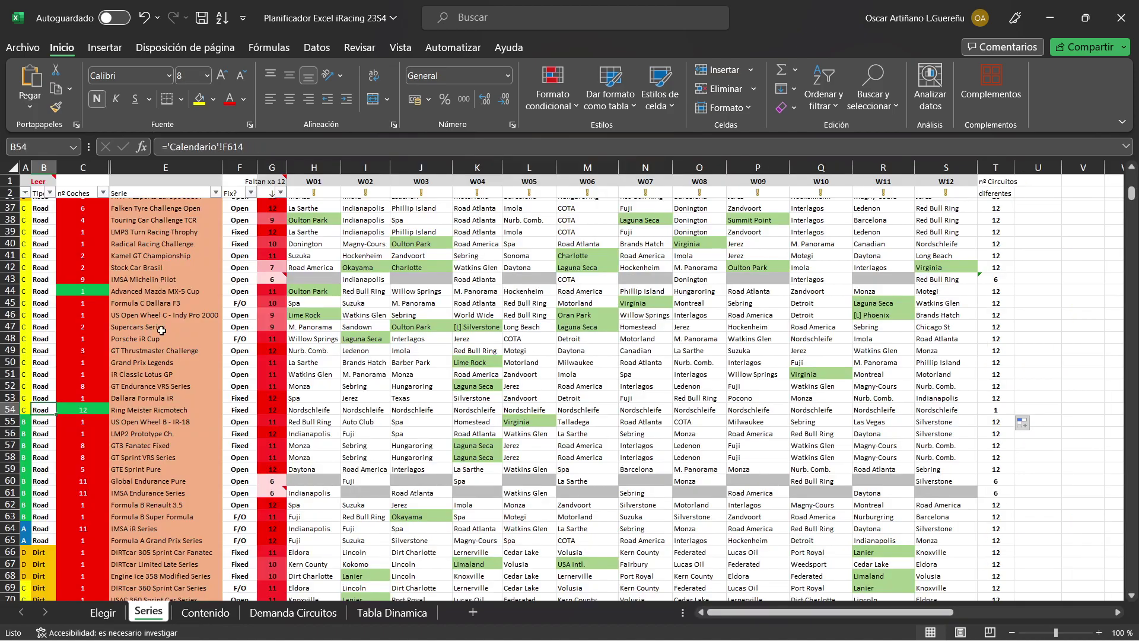
{"action": "scroll", "coordinate": [161, 331], "scroll_direction": "up", "scroll_amount": 6}
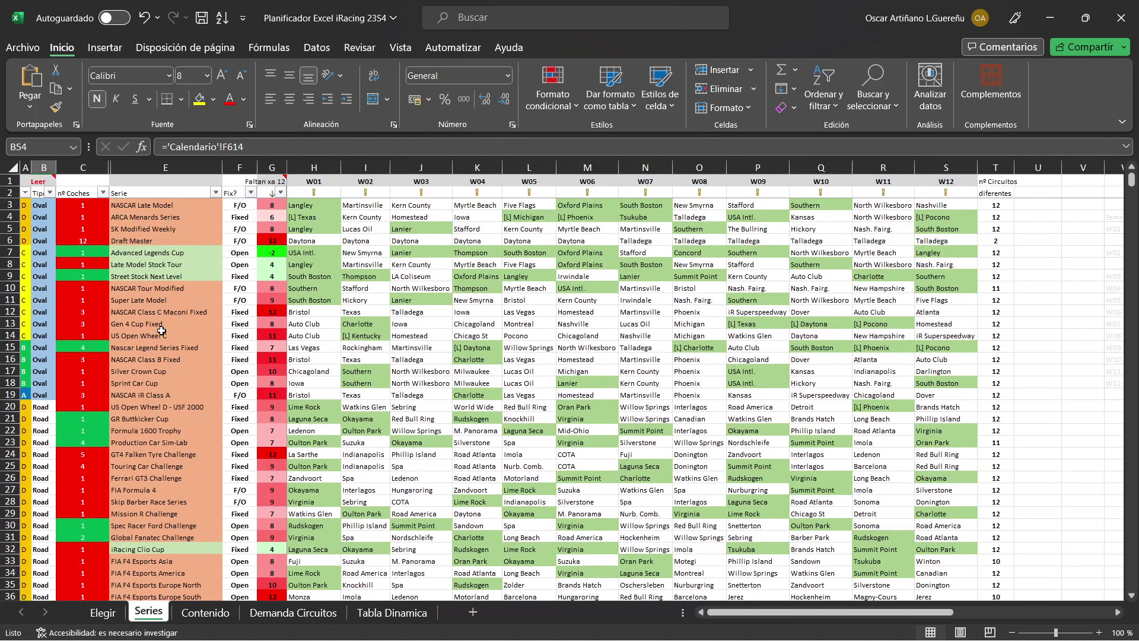
{"action": "left_click", "coordinate": [5, 240]}
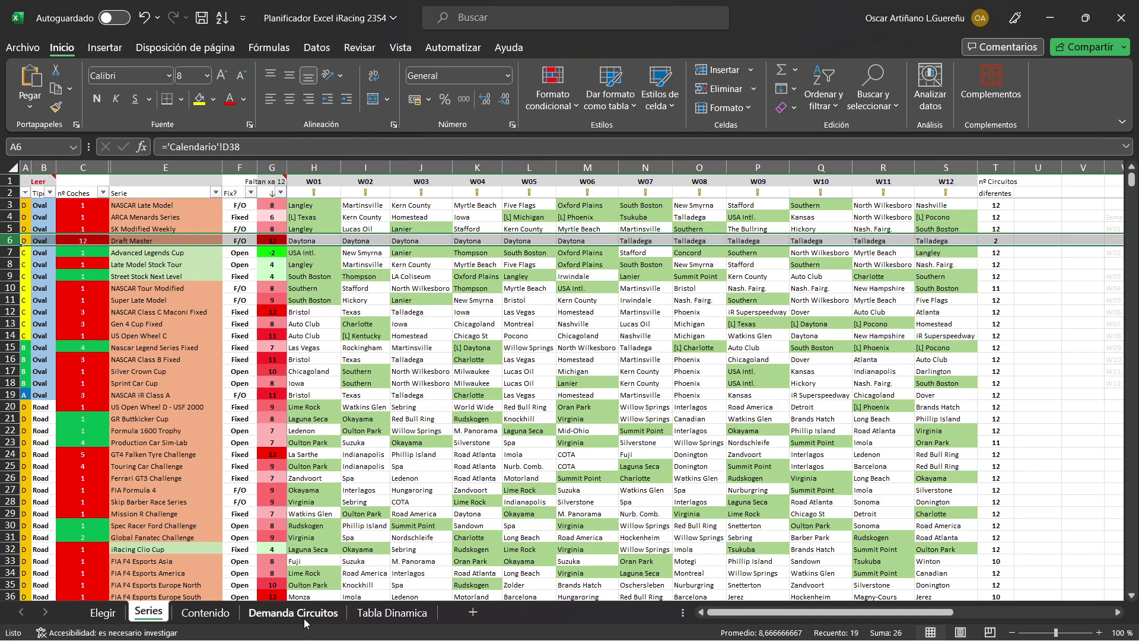
Step: Browse the Contenido car list, selecting Truck Series to Impala COT '09, then return to the top
{"action": "left_click", "coordinate": [211, 613]}
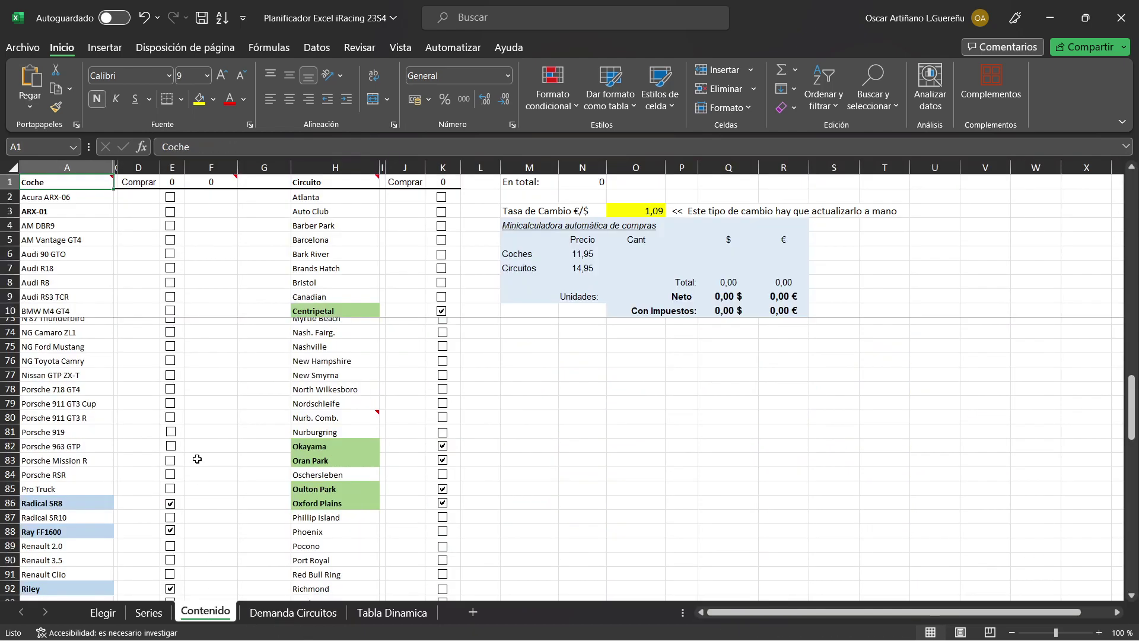
{"action": "scroll", "coordinate": [196, 454], "scroll_direction": "down", "scroll_amount": 9}
{"action": "scroll", "coordinate": [196, 454], "scroll_direction": "down", "scroll_amount": 6}
{"action": "scroll", "coordinate": [195, 449], "scroll_direction": "down", "scroll_amount": 3}
{"action": "scroll", "coordinate": [195, 449], "scroll_direction": "up", "scroll_amount": 2}
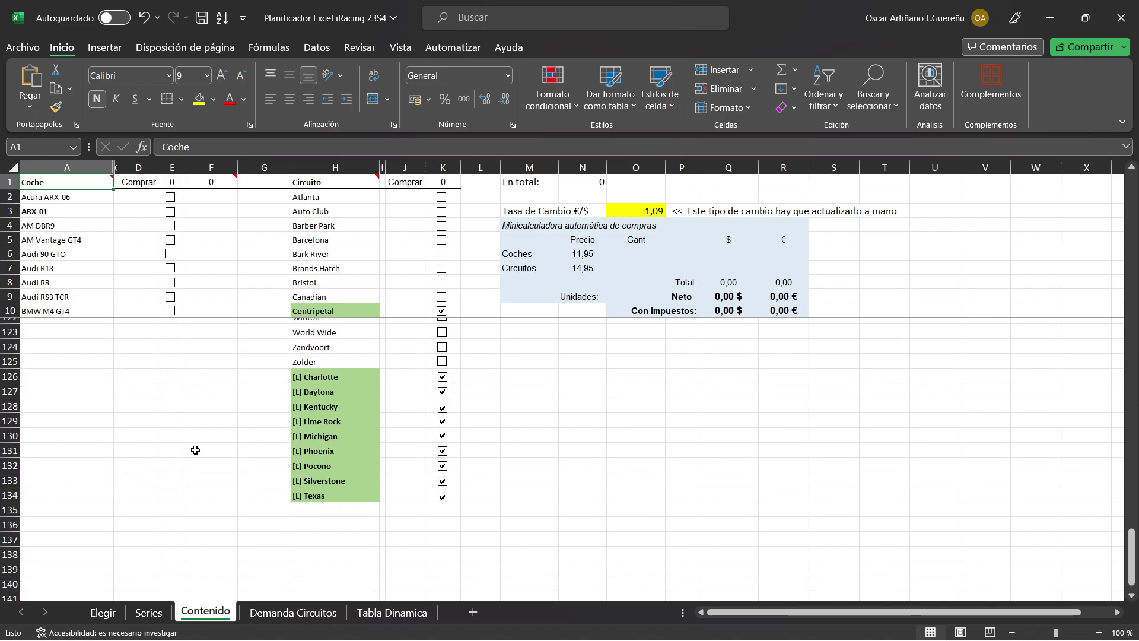
{"action": "scroll", "coordinate": [196, 450], "scroll_direction": "up", "scroll_amount": 4}
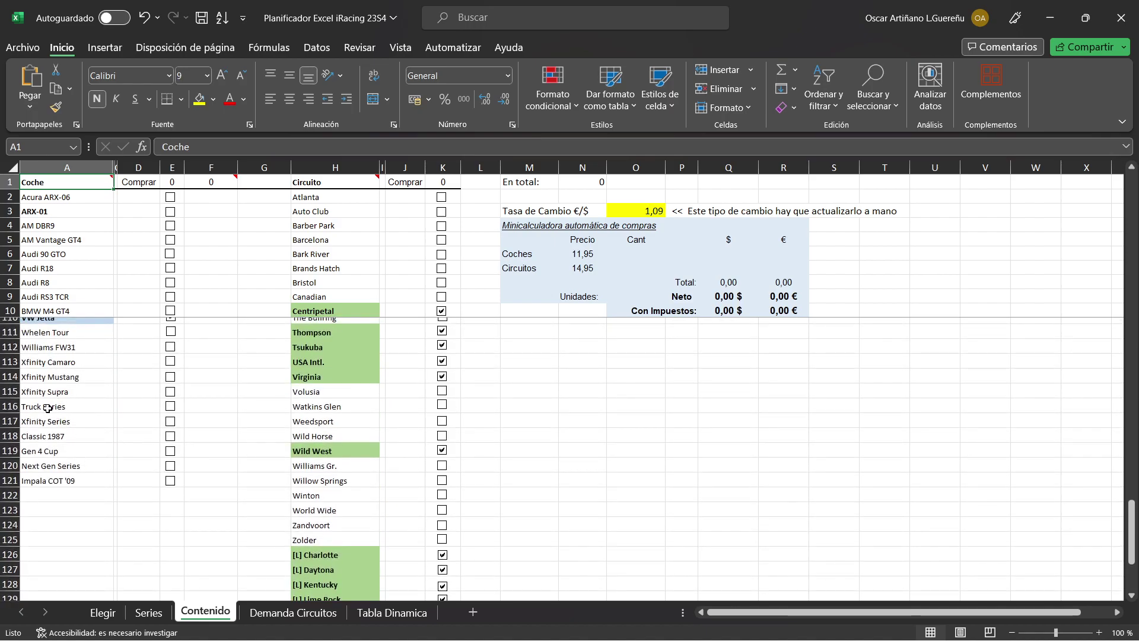
{"action": "left_click_drag", "start_coordinate": [47, 407], "coordinate": [50, 478]}
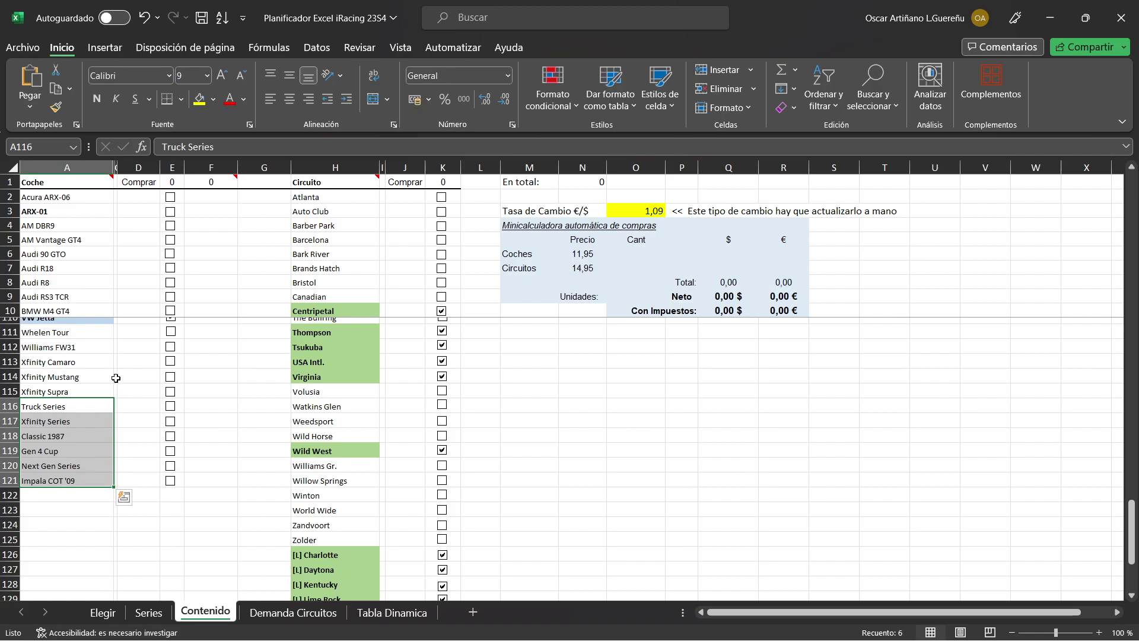
{"action": "left_click", "coordinate": [64, 362]}
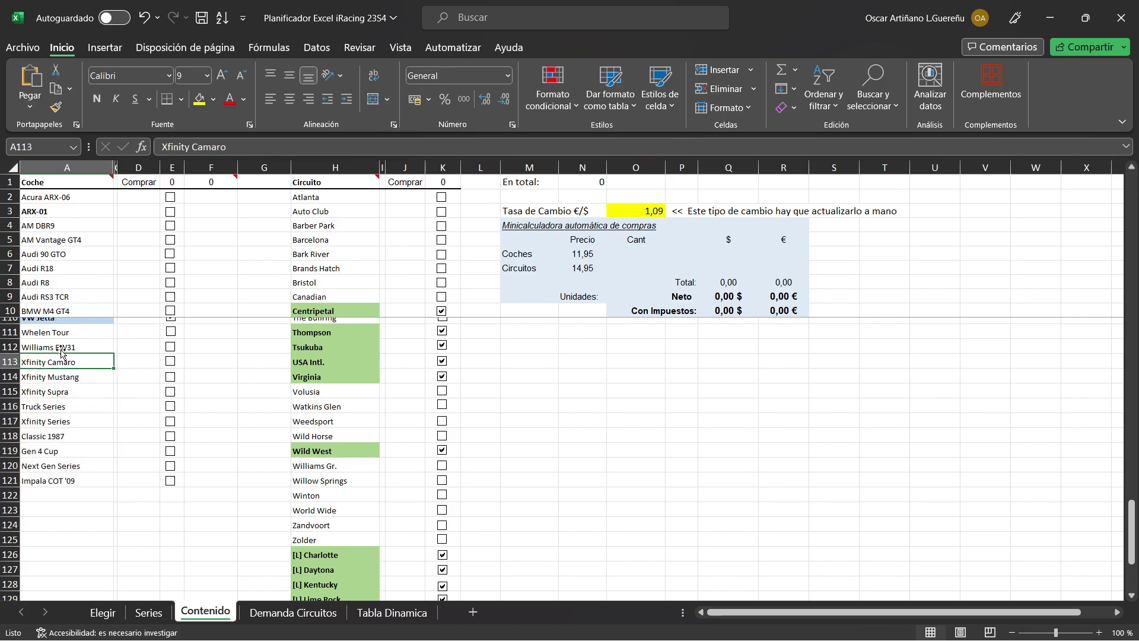
{"action": "left_click", "coordinate": [61, 186]}
{"action": "scroll", "coordinate": [71, 334], "scroll_direction": "up", "scroll_amount": 10}
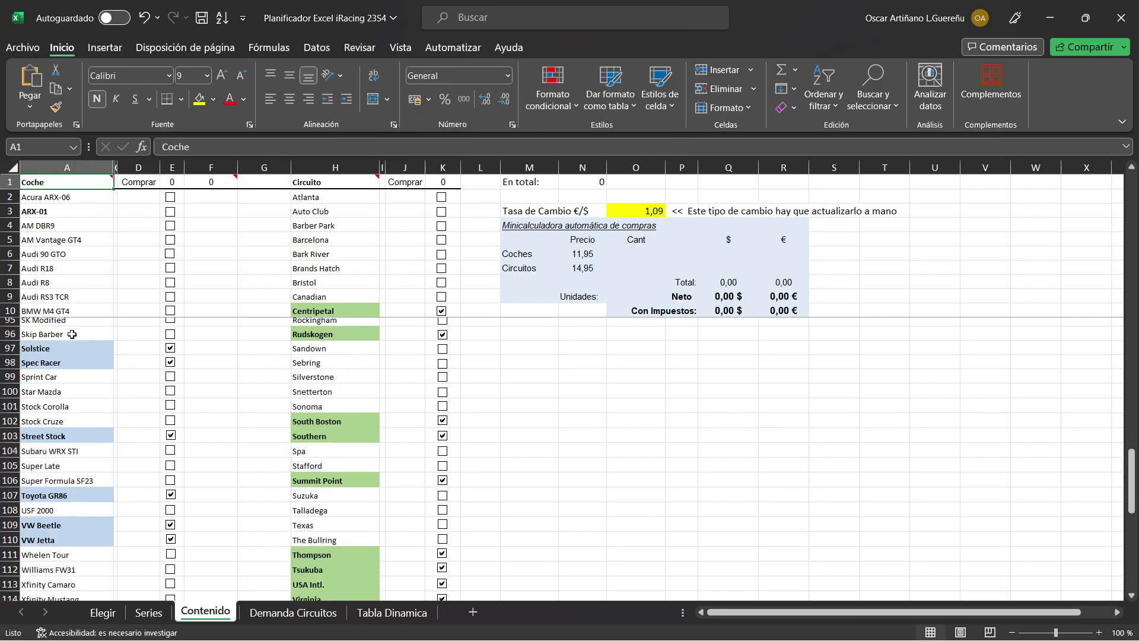
{"action": "scroll", "coordinate": [71, 334], "scroll_direction": "up", "scroll_amount": 6}
{"action": "scroll", "coordinate": [72, 334], "scroll_direction": "up", "scroll_amount": 6}
{"action": "scroll", "coordinate": [72, 334], "scroll_direction": "up", "scroll_amount": 6}
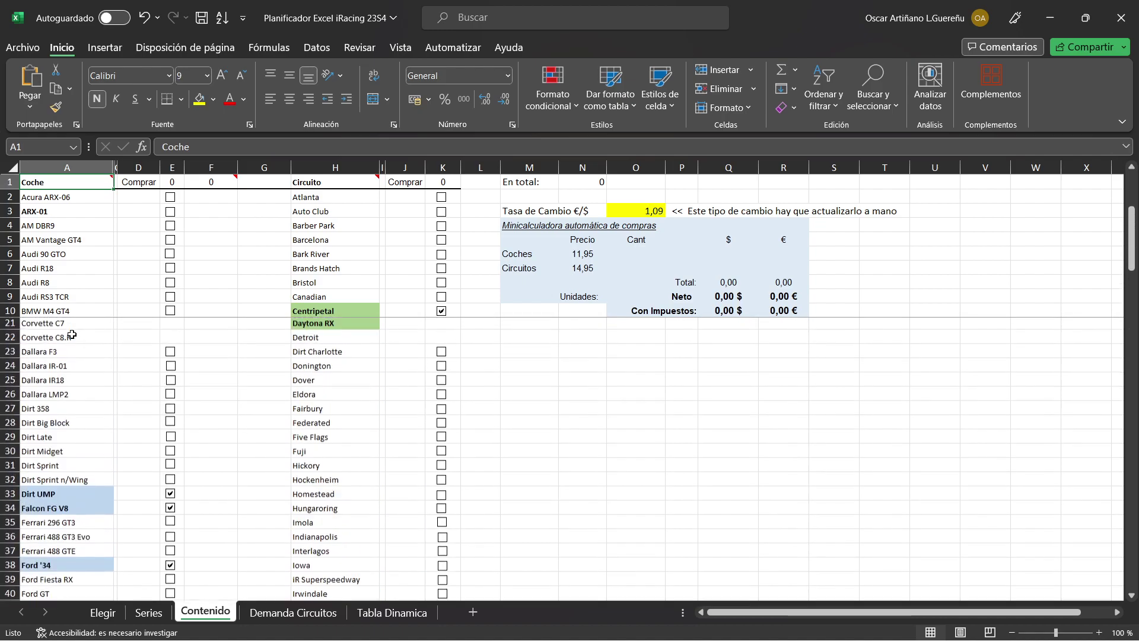
{"action": "scroll", "coordinate": [72, 334], "scroll_direction": "up", "scroll_amount": 5}
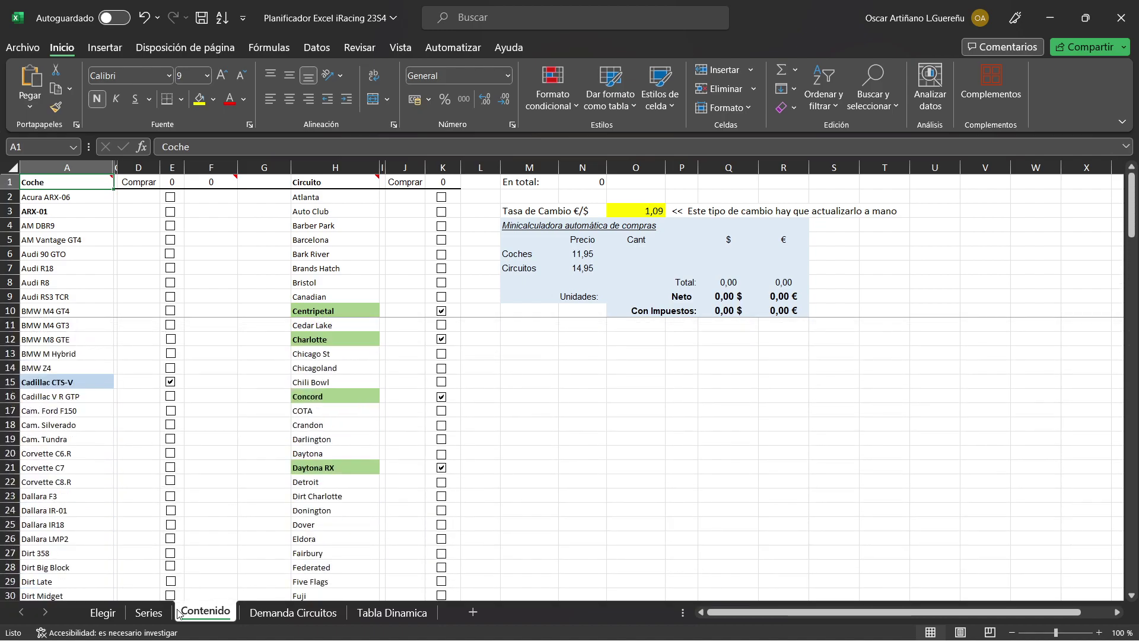
{"action": "left_click", "coordinate": [150, 612]}
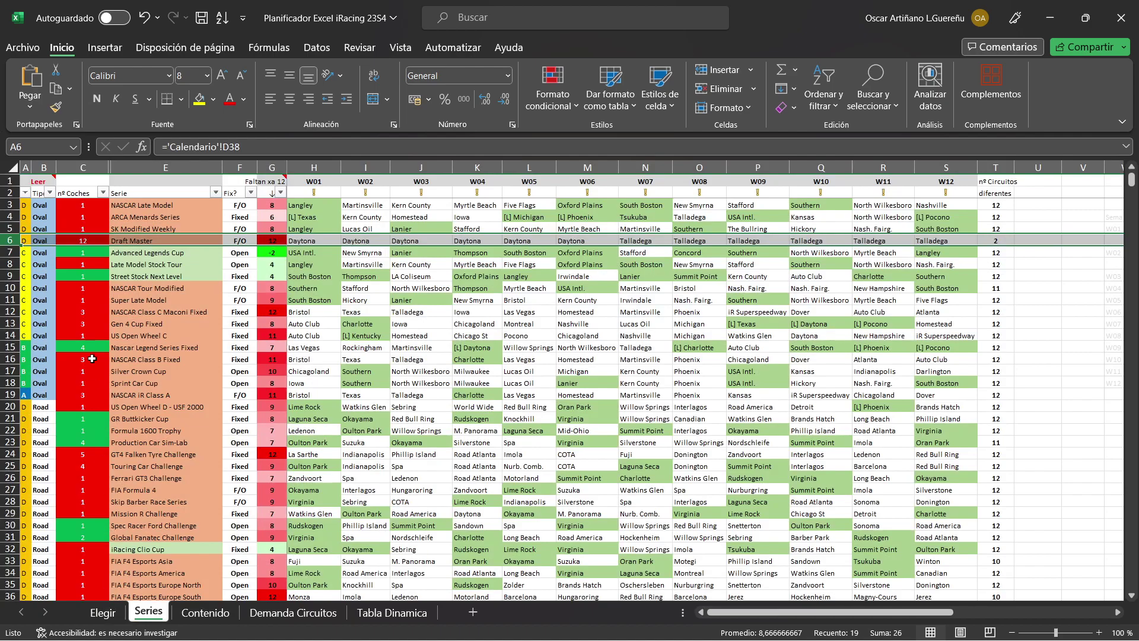
{"action": "left_click", "coordinate": [103, 612]}
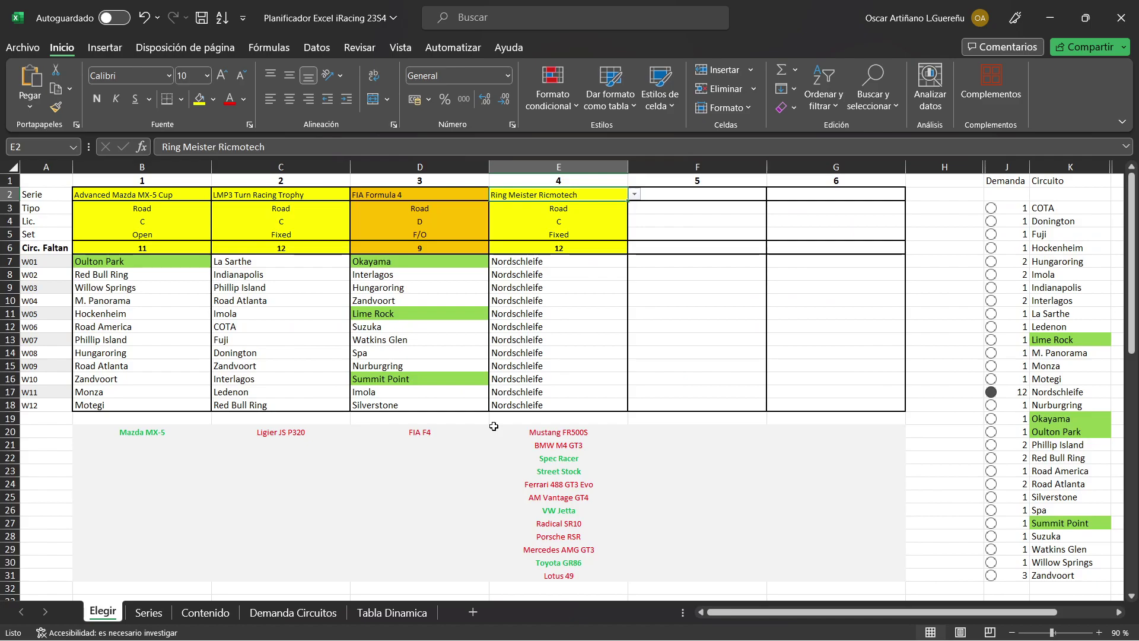
{"action": "left_click", "coordinate": [399, 607]}
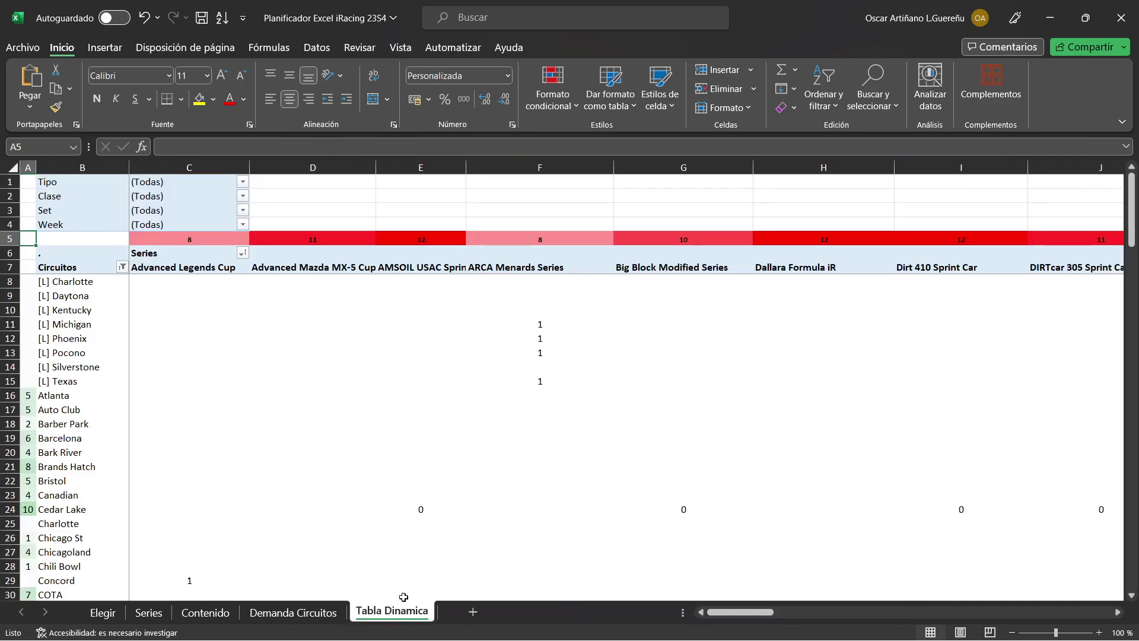
{"action": "scroll", "coordinate": [122, 468], "scroll_direction": "down", "scroll_amount": 4}
{"action": "scroll", "coordinate": [123, 468], "scroll_direction": "down", "scroll_amount": 1}
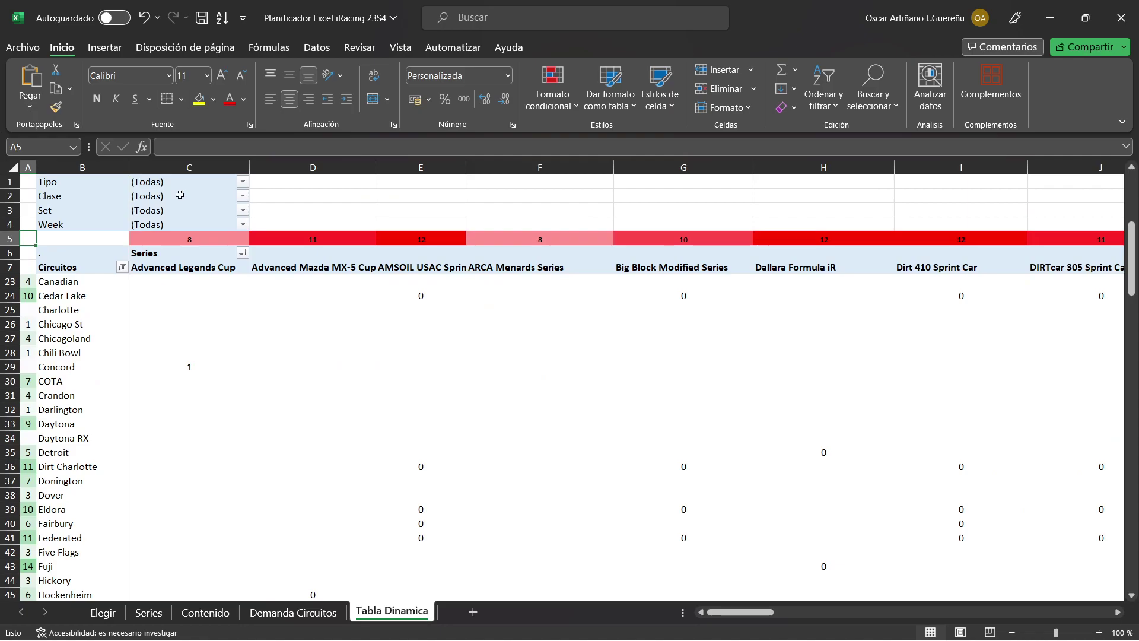
{"action": "left_click", "coordinate": [243, 182]}
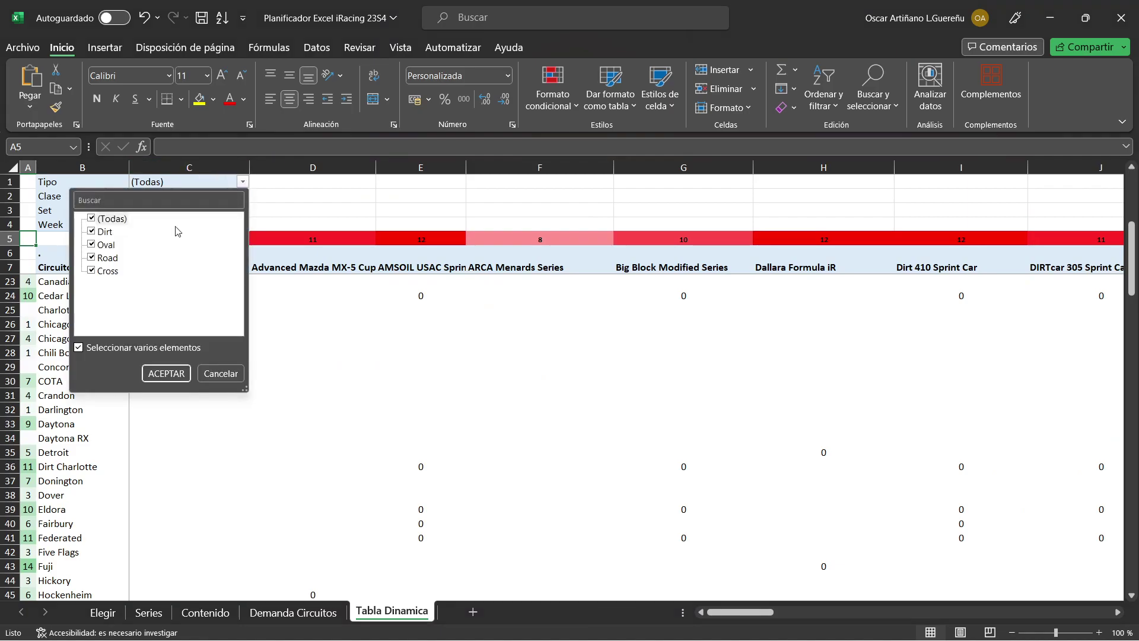
{"action": "left_click", "coordinate": [221, 373]}
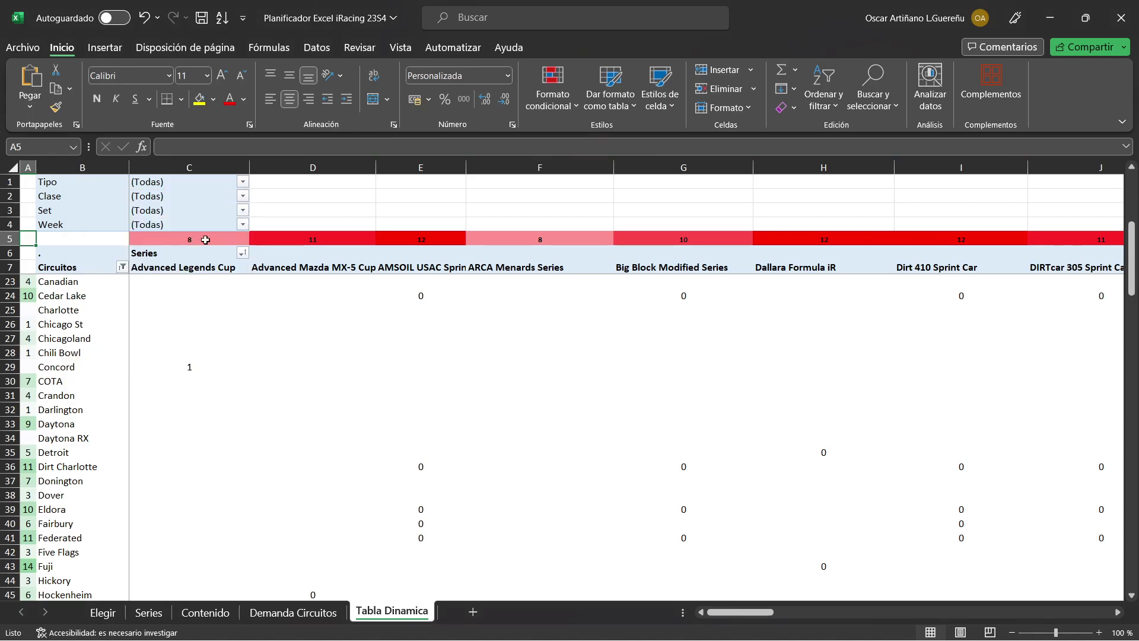
{"action": "left_click", "coordinate": [243, 196]}
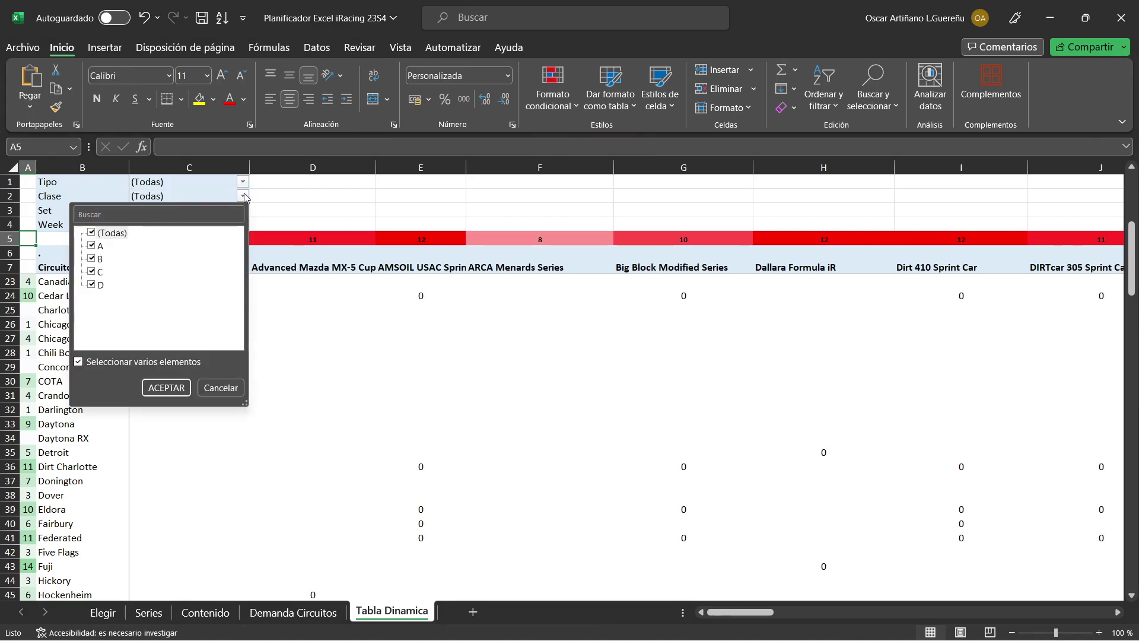
{"action": "left_click", "coordinate": [261, 418]}
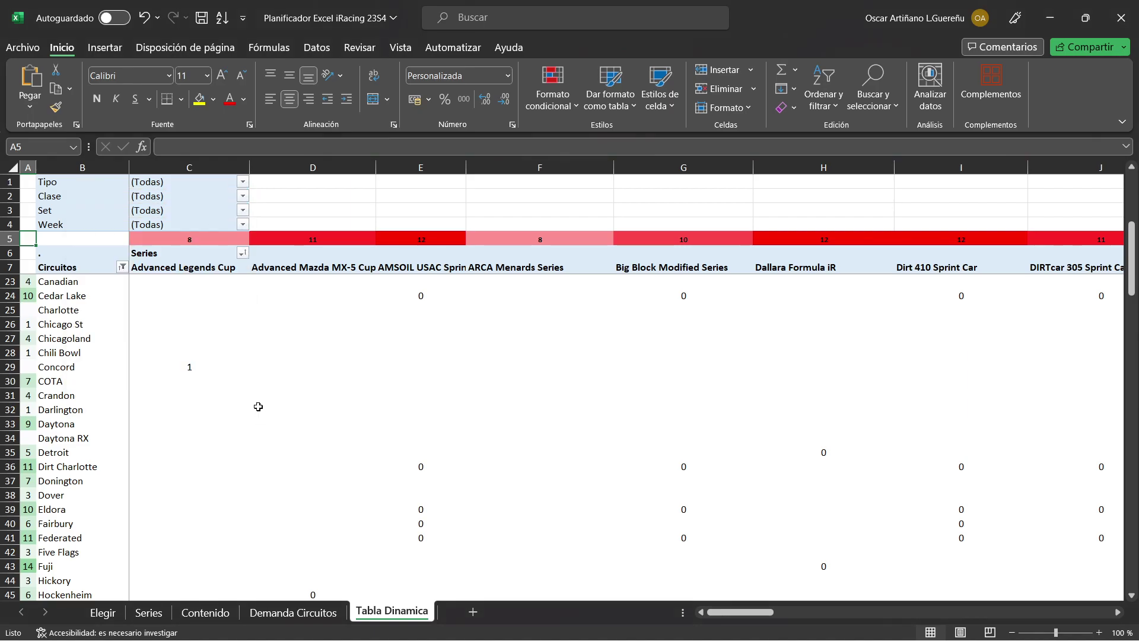
{"action": "left_click", "coordinate": [244, 210]}
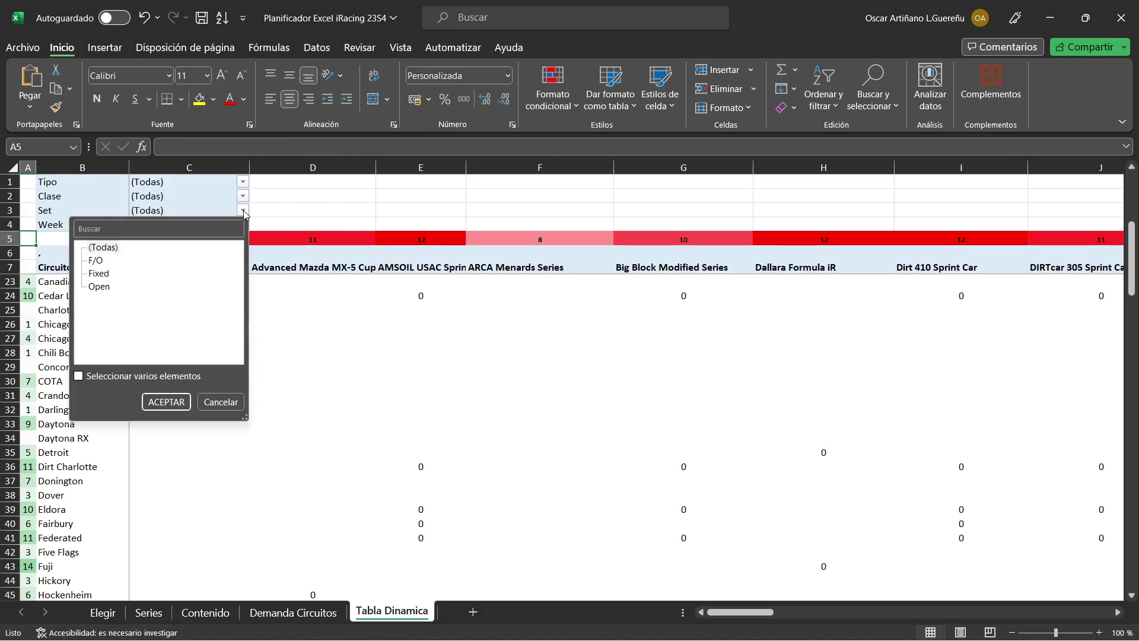
{"action": "left_click", "coordinate": [298, 397]}
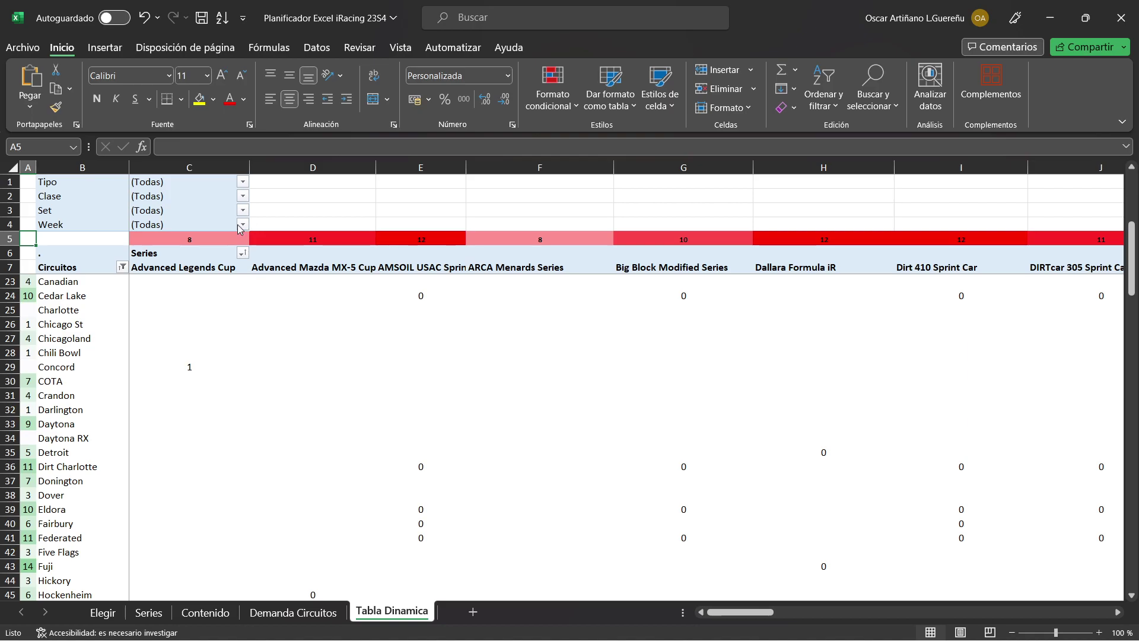
{"action": "left_click", "coordinate": [243, 225]}
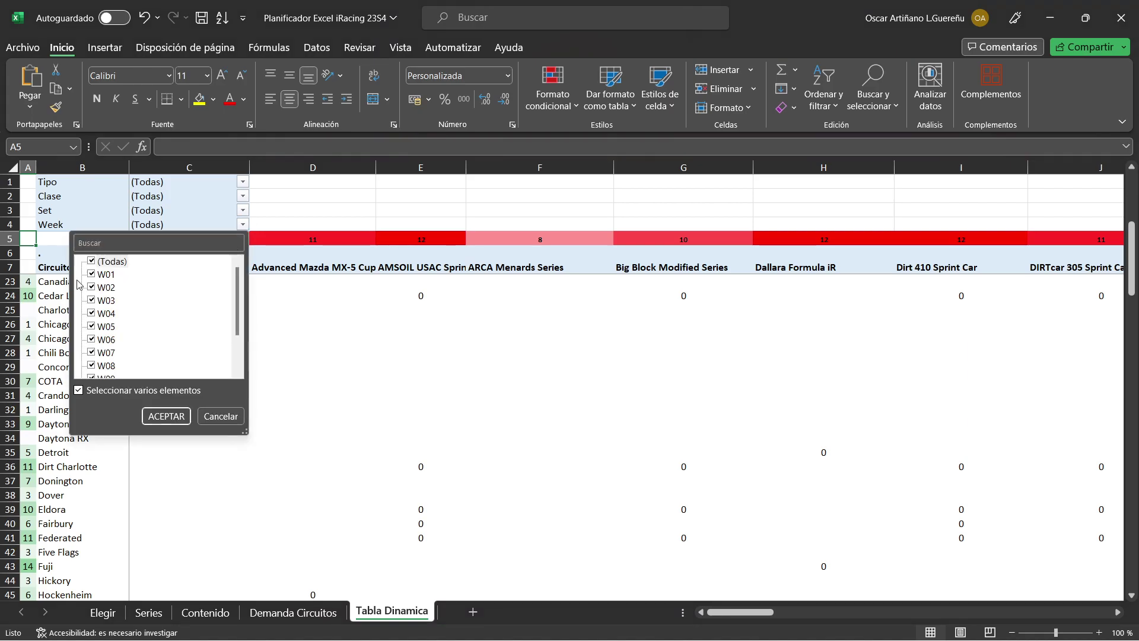
{"action": "left_click", "coordinate": [218, 417]}
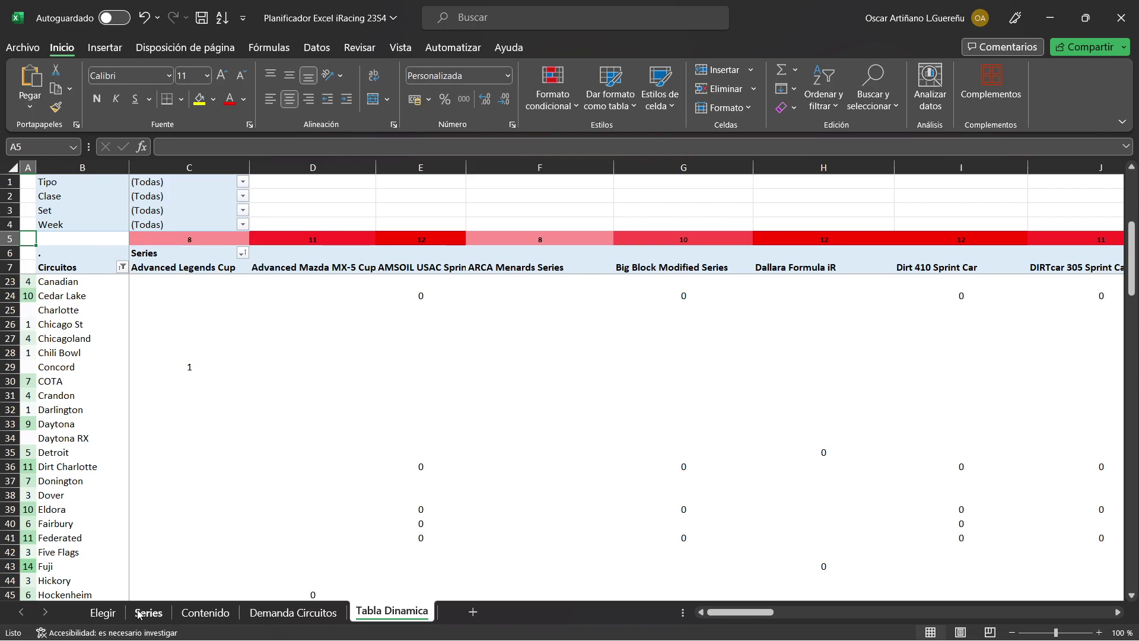
Step: Choose Global Endurance Pure as series 1 from the B2 dropdown on Elegir
{"action": "left_click", "coordinate": [104, 615]}
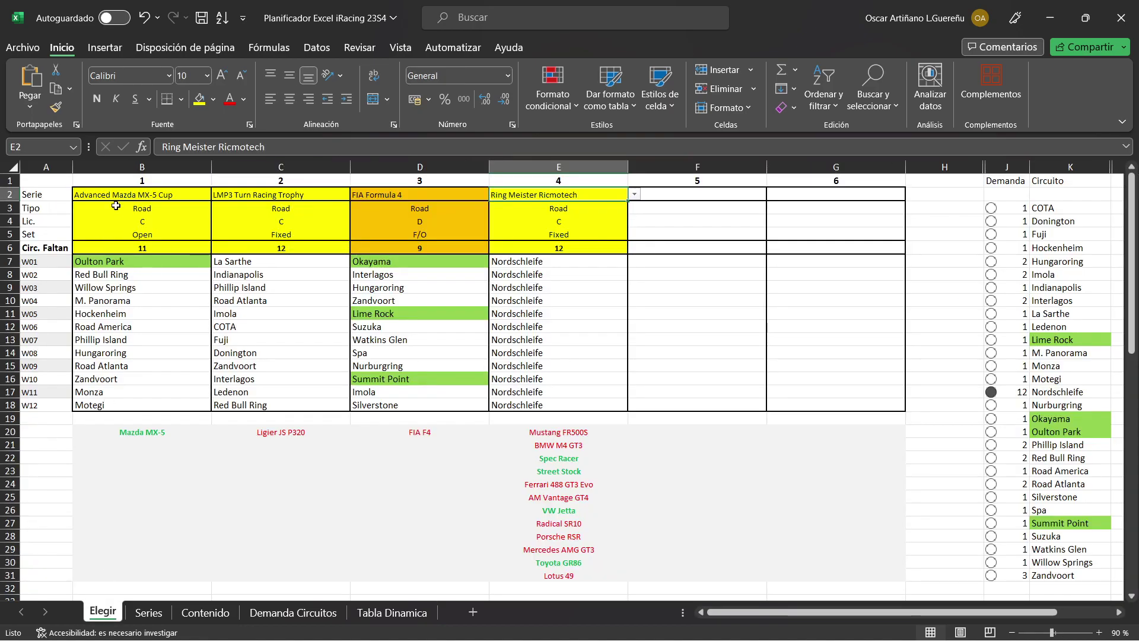
{"action": "left_click", "coordinate": [189, 195]}
{"action": "left_click", "coordinate": [218, 196]}
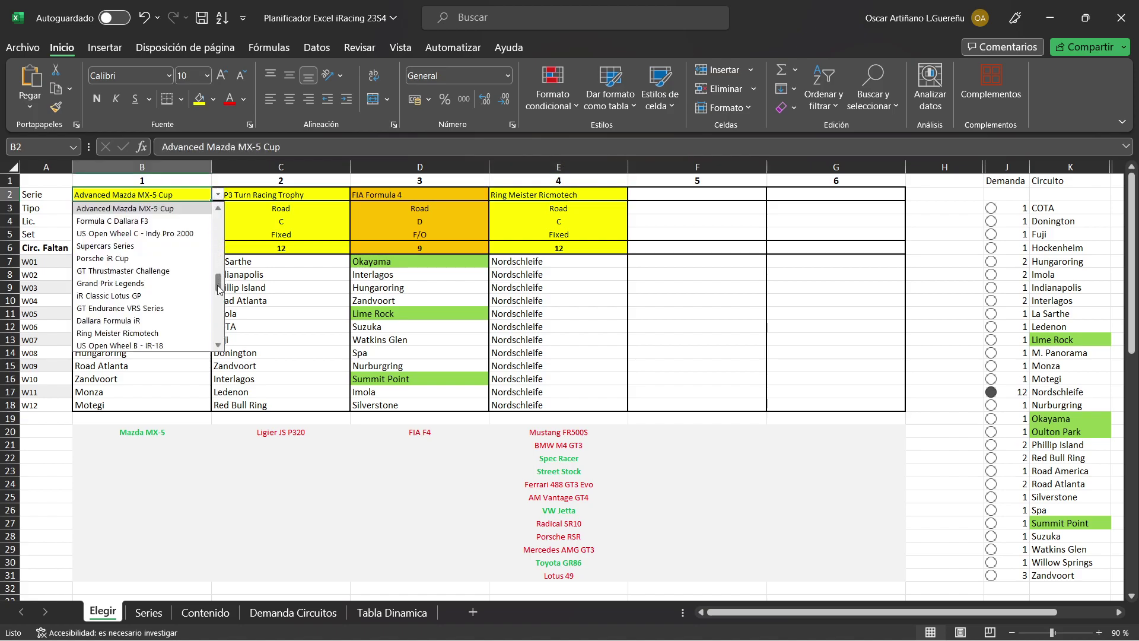
{"action": "left_click_drag", "start_coordinate": [219, 290], "coordinate": [219, 320]}
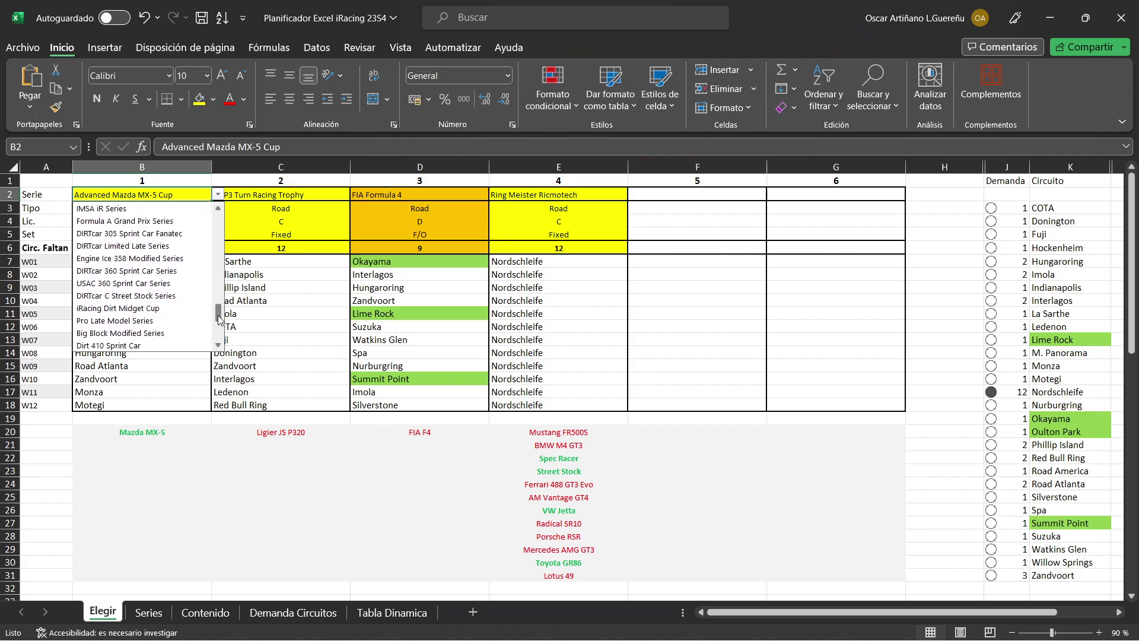
{"action": "scroll", "coordinate": [124, 291], "scroll_direction": "up", "scroll_amount": 2}
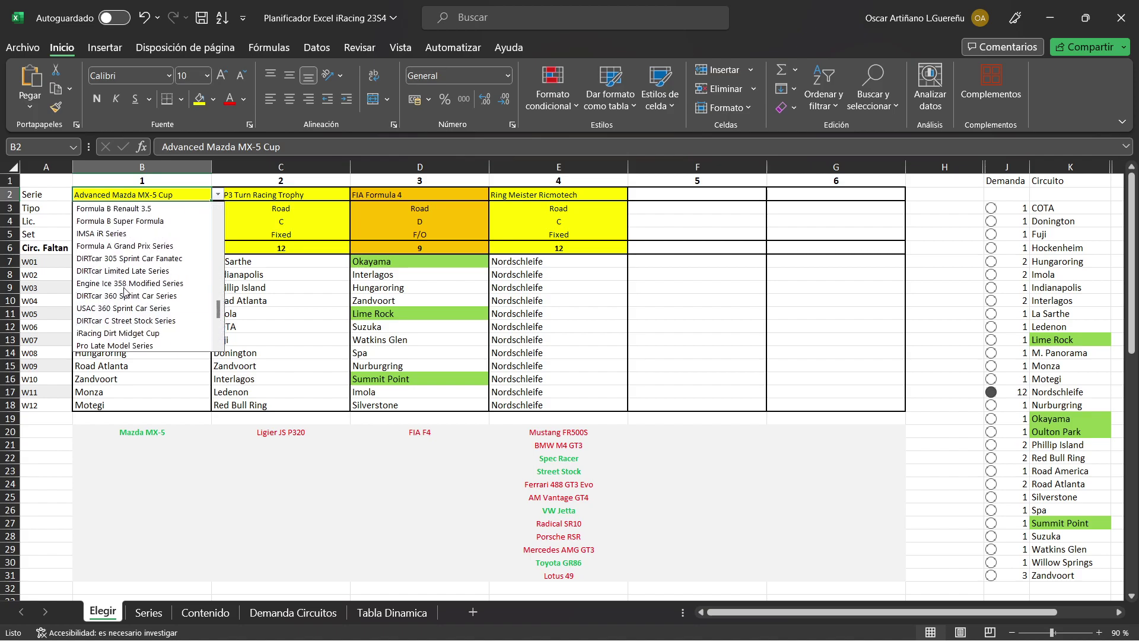
{"action": "scroll", "coordinate": [124, 291], "scroll_direction": "up", "scroll_amount": 2}
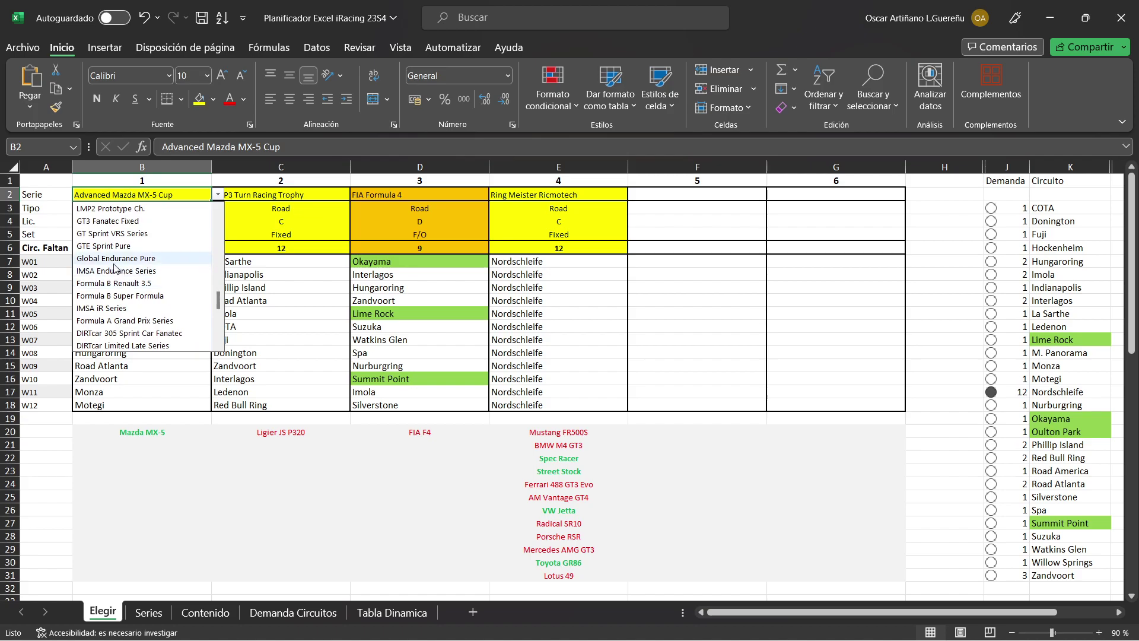
{"action": "left_click", "coordinate": [112, 259]}
{"action": "left_click", "coordinate": [112, 261]}
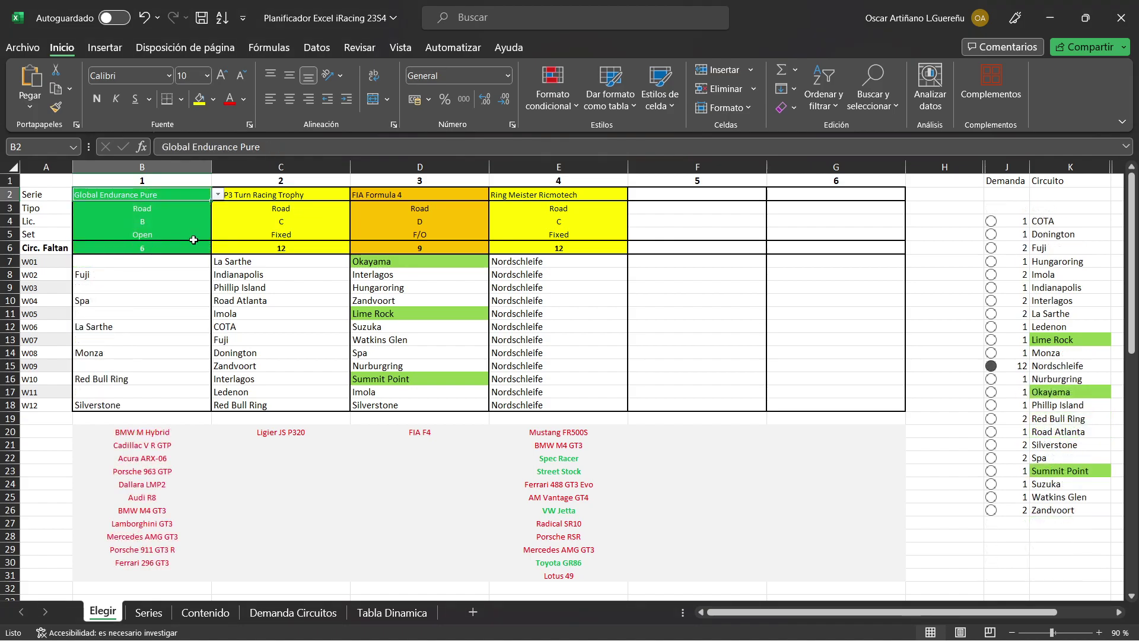
Step: Copy Global Endurance Pure from B2 into series slot 2, C2
{"action": "key", "text": "ctrl+c"}
{"action": "key", "text": "Right"}
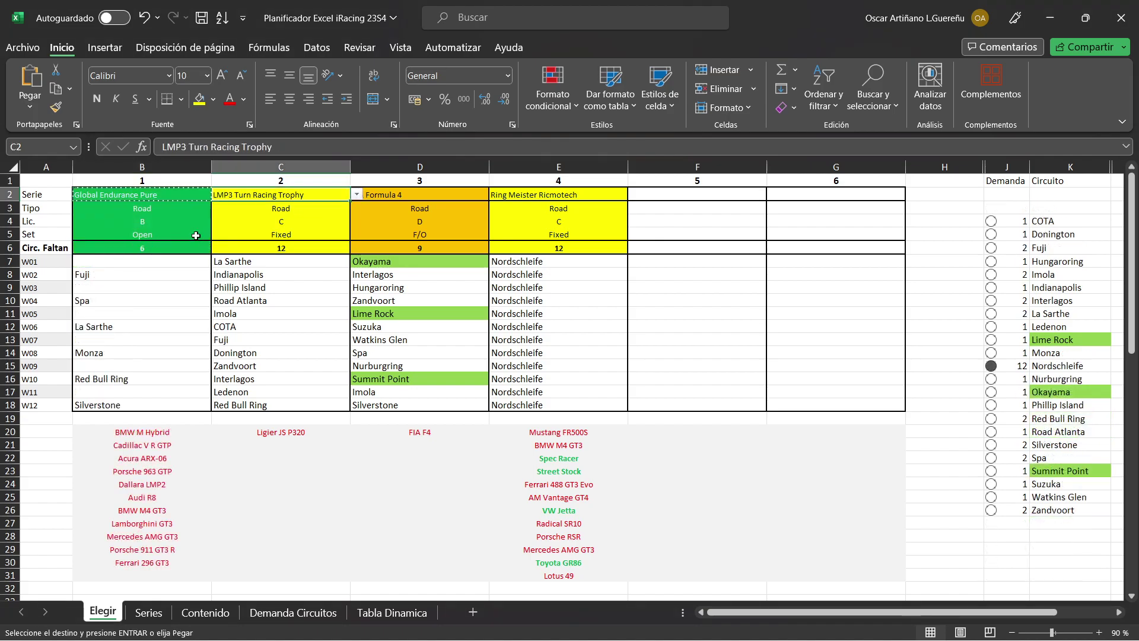
{"action": "key", "text": "ctrl+v"}
{"action": "key", "text": "Escape"}
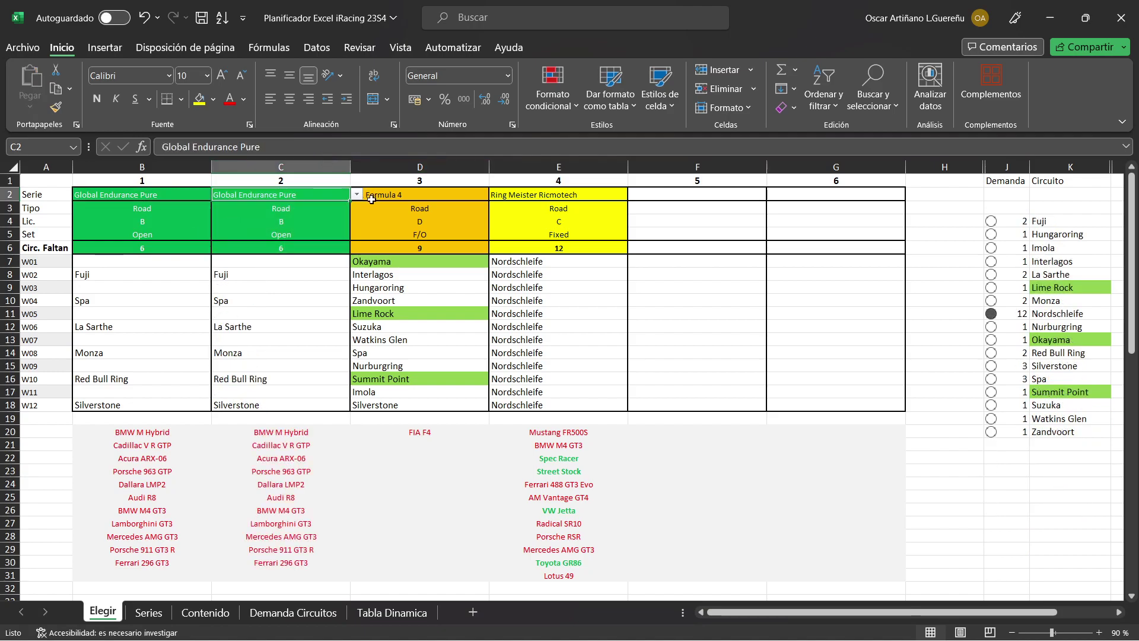
Step: Try IMSA Endurance Series, then IMSA iR Series, as series 2 in C2
{"action": "left_click", "coordinate": [358, 196]}
{"action": "scroll", "coordinate": [278, 297], "scroll_direction": "down", "scroll_amount": 1}
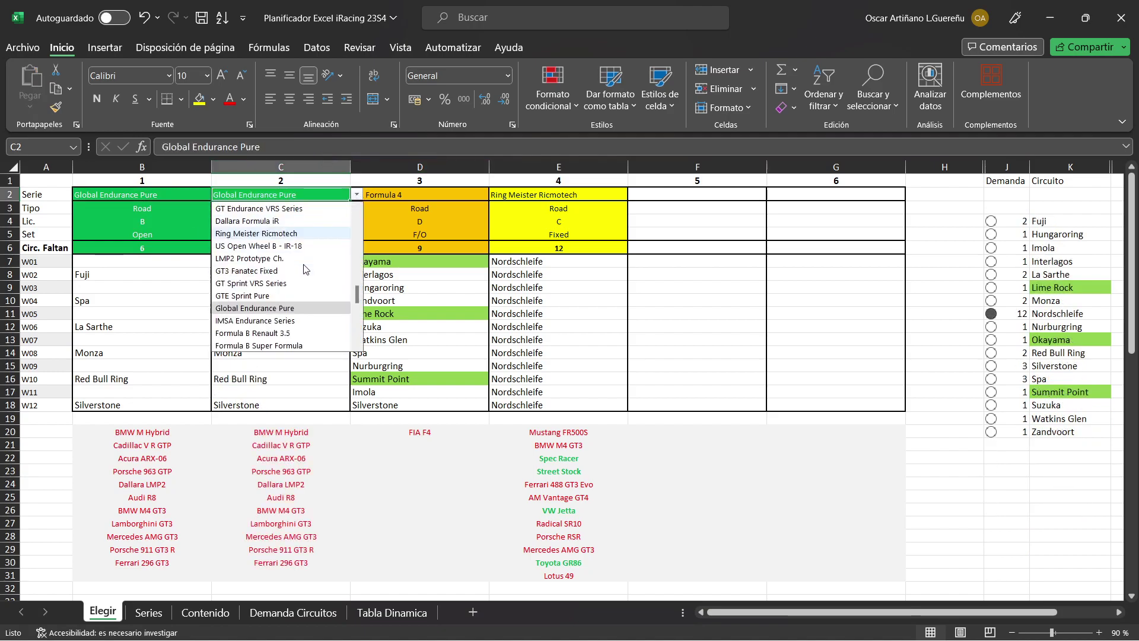
{"action": "left_click", "coordinate": [245, 321]}
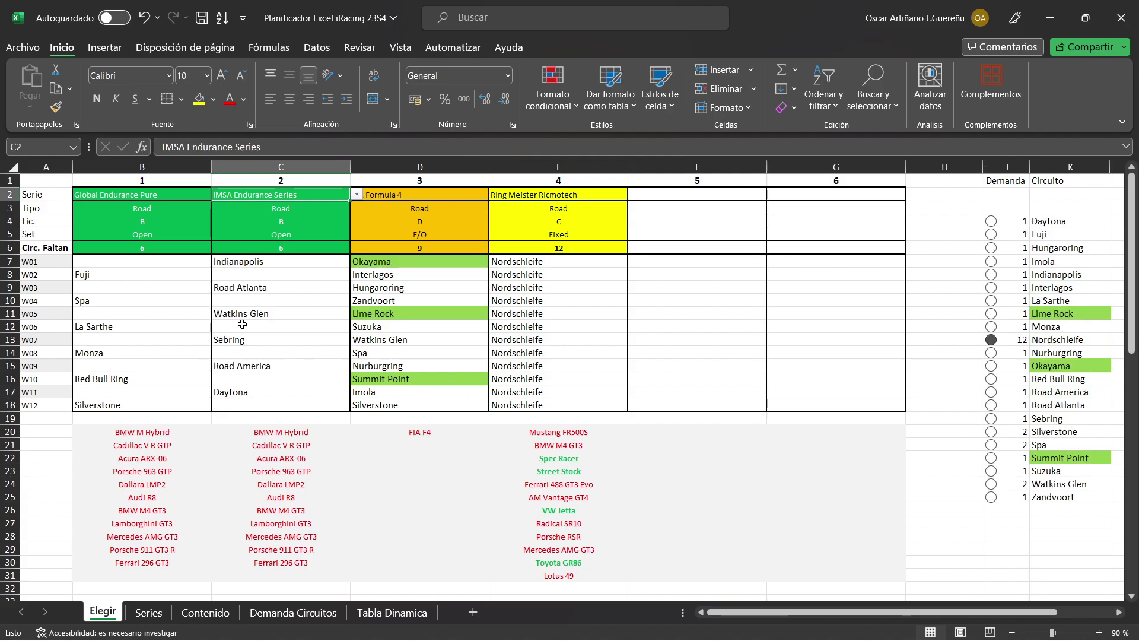
{"action": "left_click", "coordinate": [355, 196]}
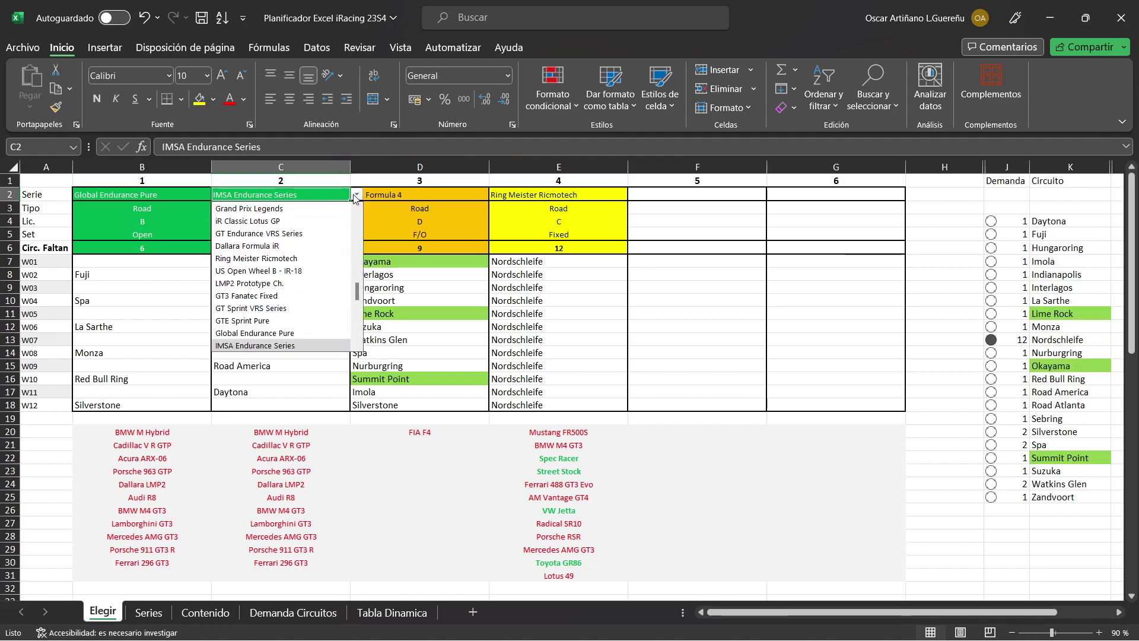
{"action": "scroll", "coordinate": [265, 306], "scroll_direction": "down", "scroll_amount": 1}
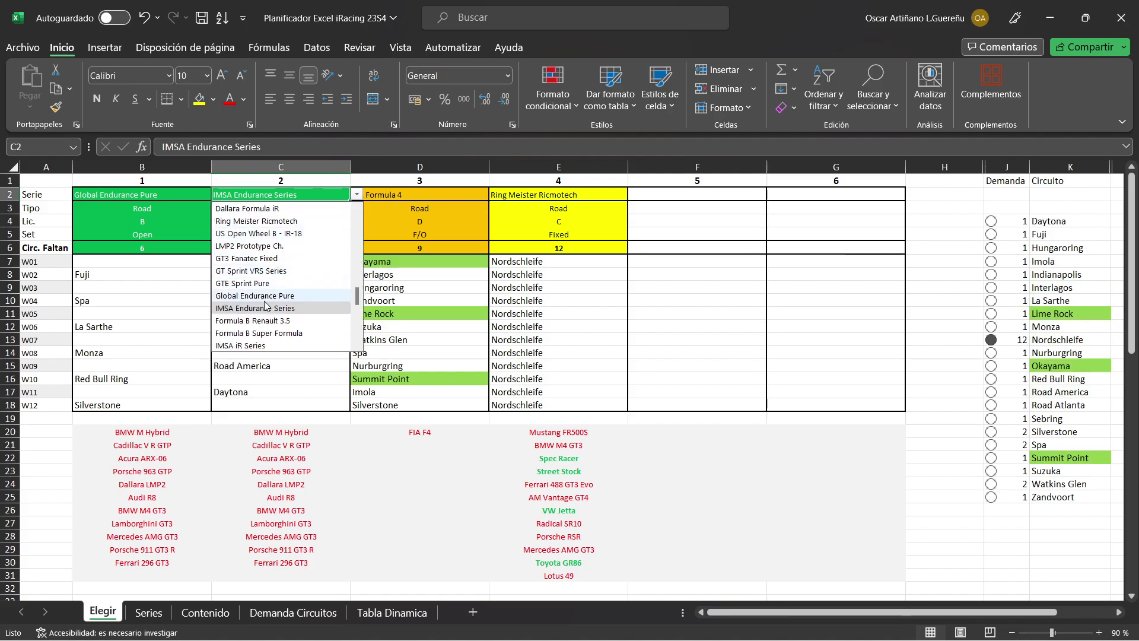
{"action": "scroll", "coordinate": [283, 320], "scroll_direction": "down", "scroll_amount": 1}
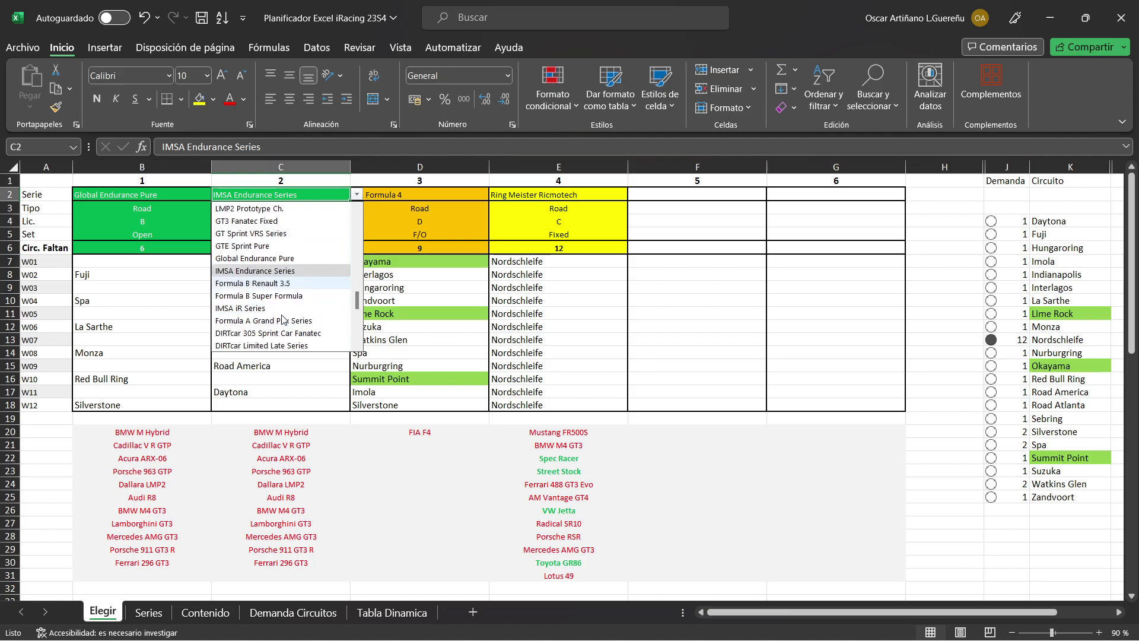
{"action": "scroll", "coordinate": [283, 319], "scroll_direction": "up", "scroll_amount": 1}
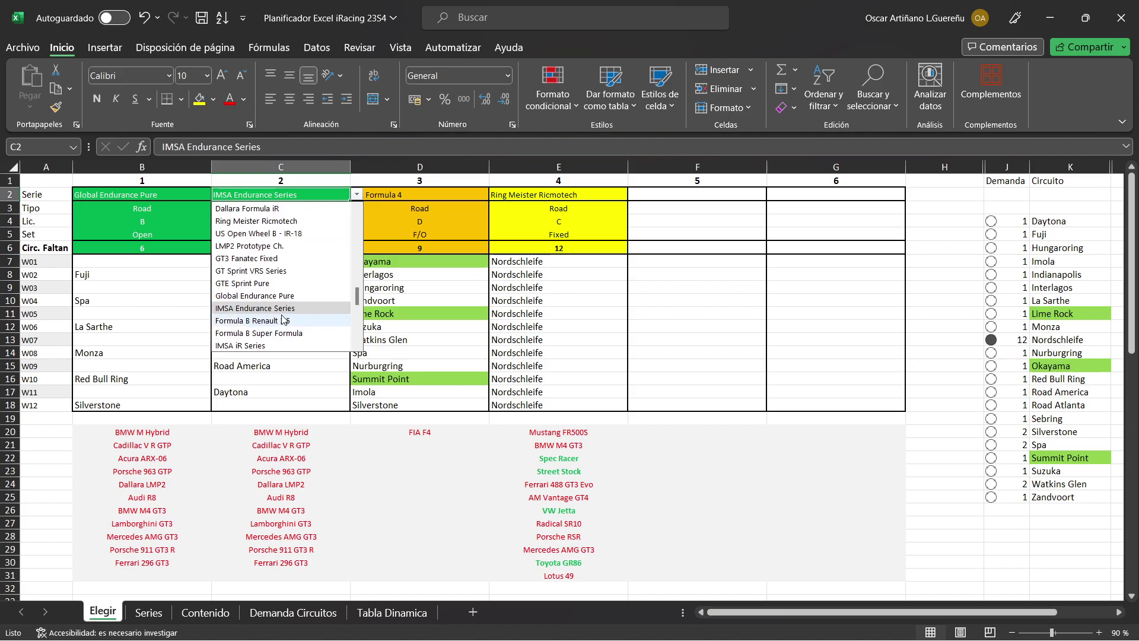
{"action": "left_click", "coordinate": [269, 344]}
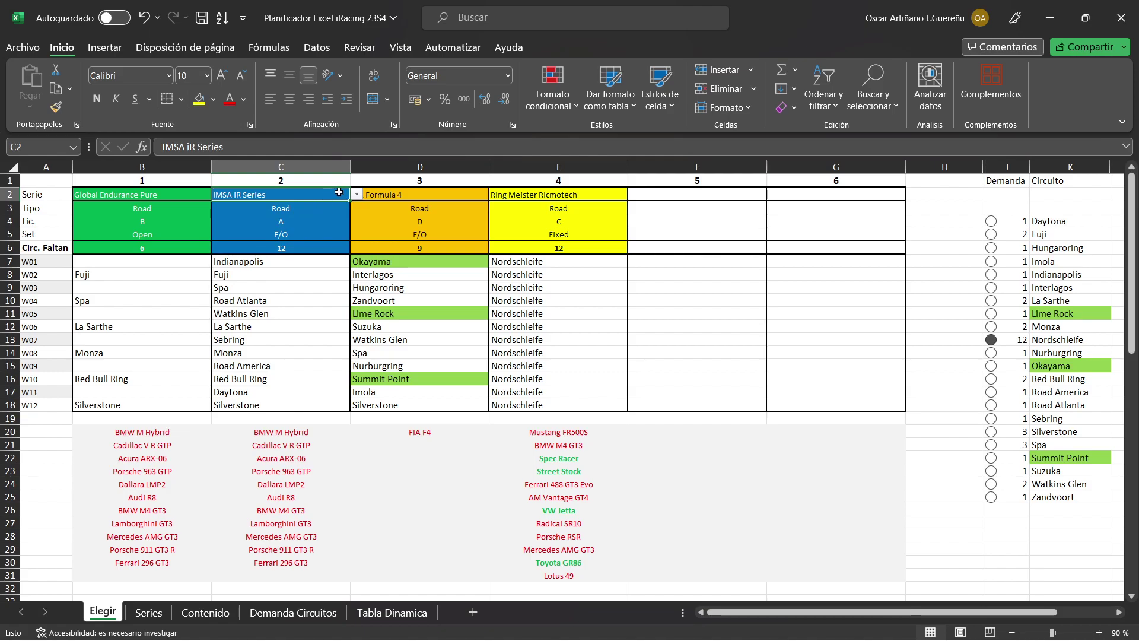
Step: Settle series 2 on GT3 Fanatec Fixed and switch to the Series sheet
{"action": "left_click", "coordinate": [357, 194]}
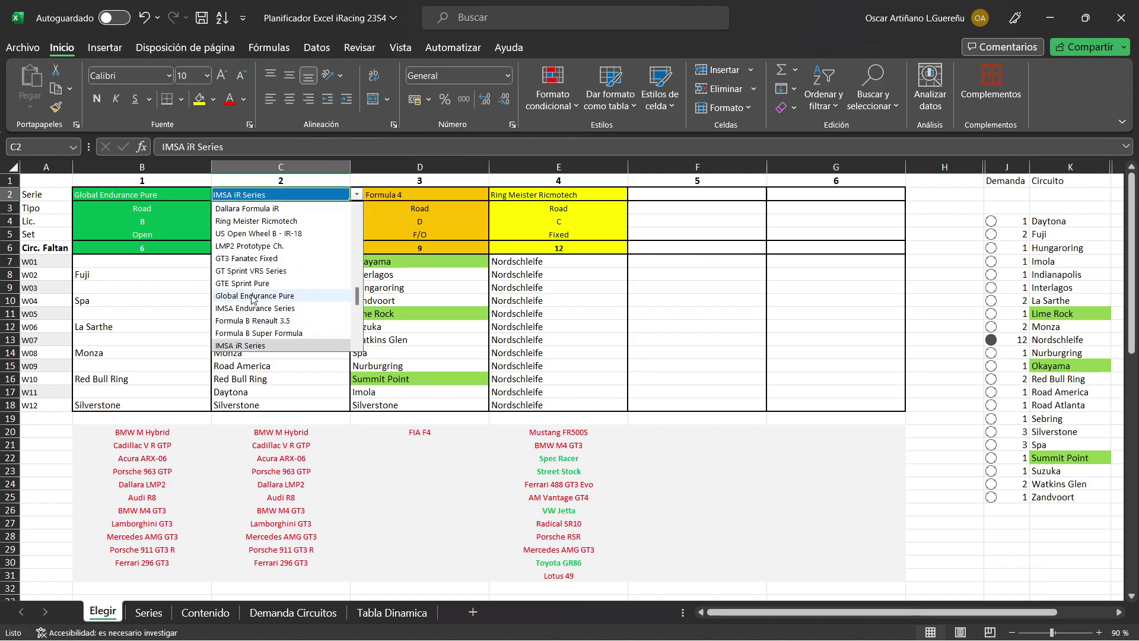
{"action": "left_click", "coordinate": [250, 261]}
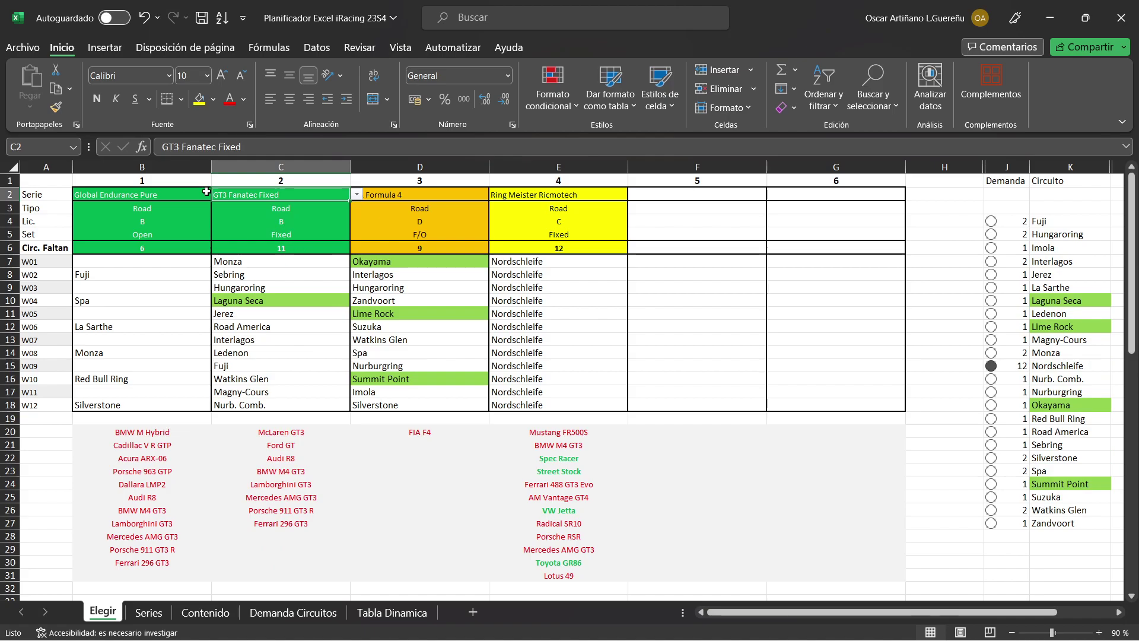
{"action": "left_click", "coordinate": [149, 611]}
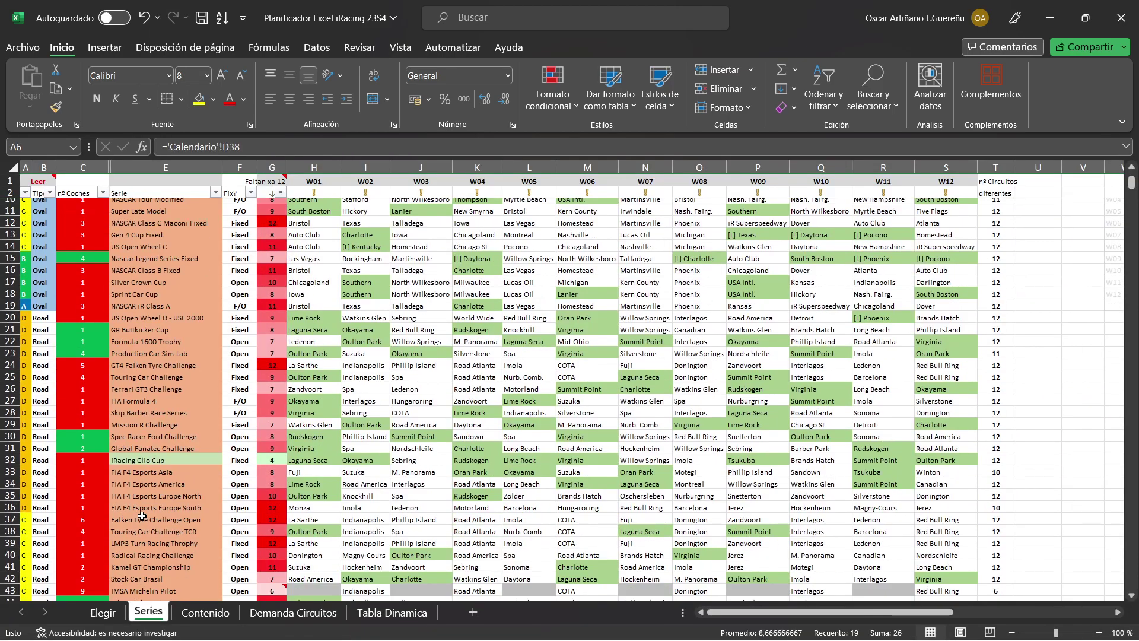
{"action": "scroll", "coordinate": [146, 472], "scroll_direction": "down", "scroll_amount": 1}
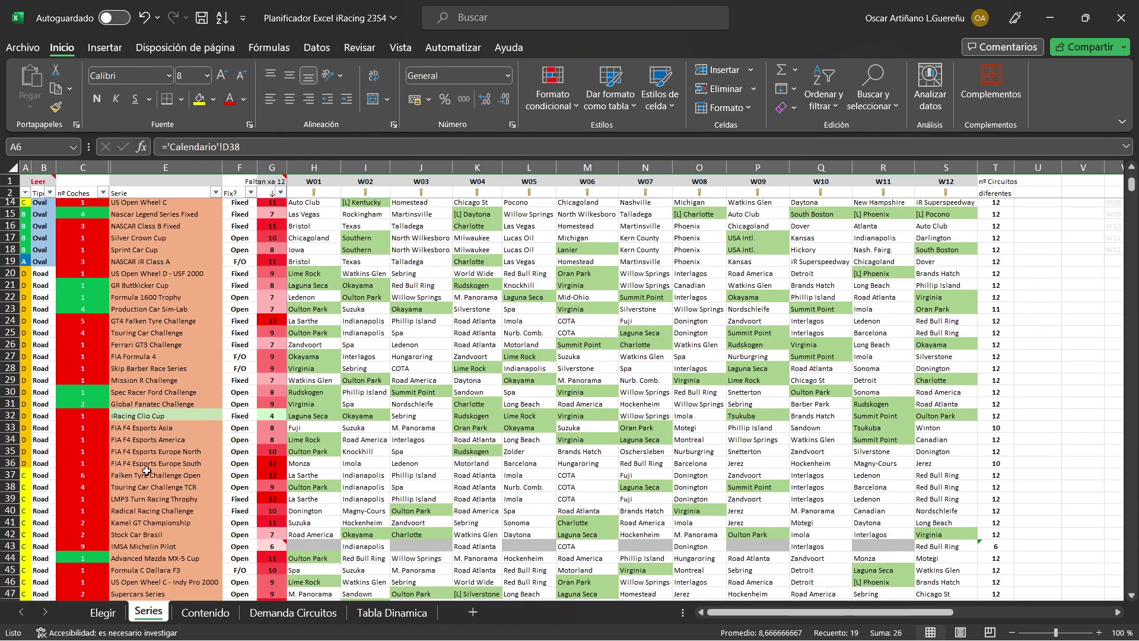
{"action": "scroll", "coordinate": [147, 472], "scroll_direction": "up", "scroll_amount": 1}
{"action": "scroll", "coordinate": [147, 472], "scroll_direction": "down", "scroll_amount": 3}
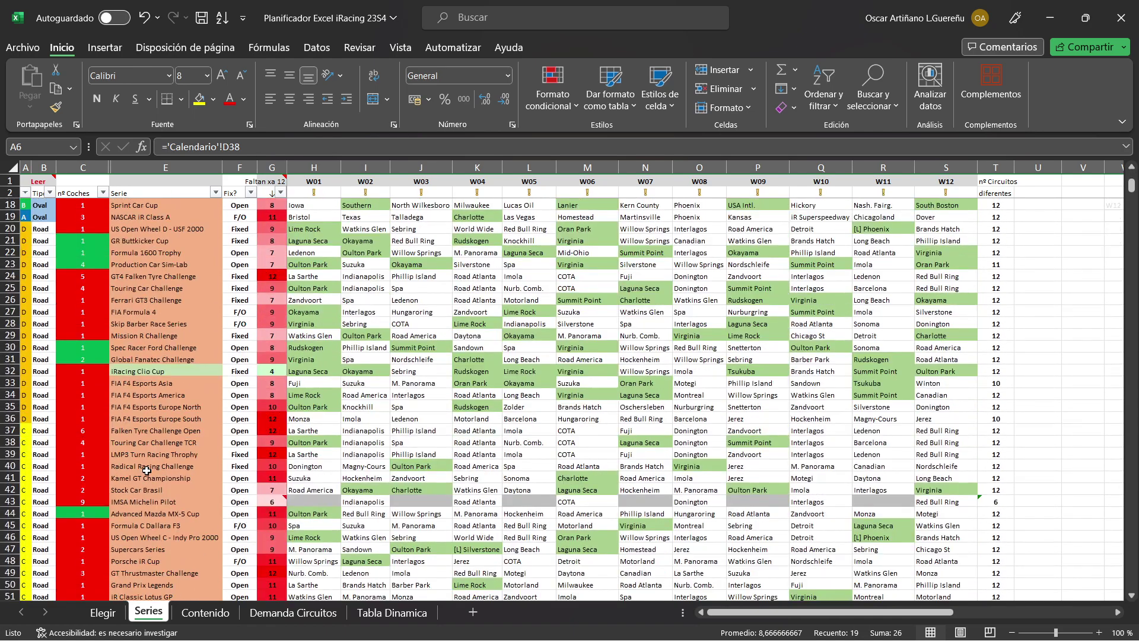
{"action": "scroll", "coordinate": [146, 472], "scroll_direction": "down", "scroll_amount": 3}
{"action": "scroll", "coordinate": [146, 471], "scroll_direction": "down", "scroll_amount": 3}
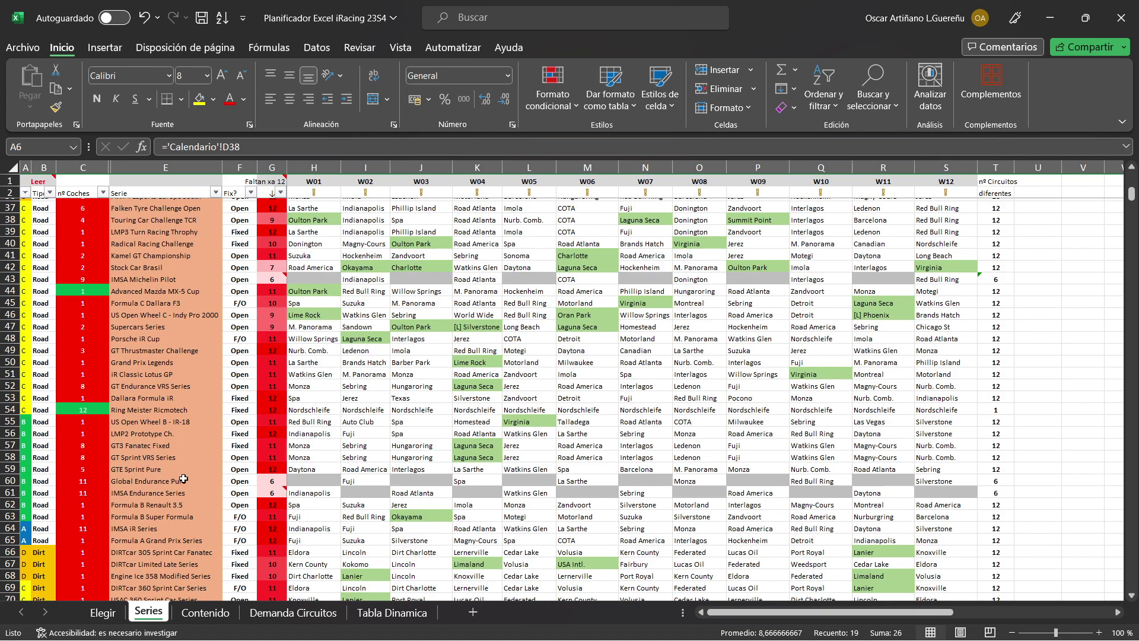
{"action": "left_click", "coordinate": [236, 447]}
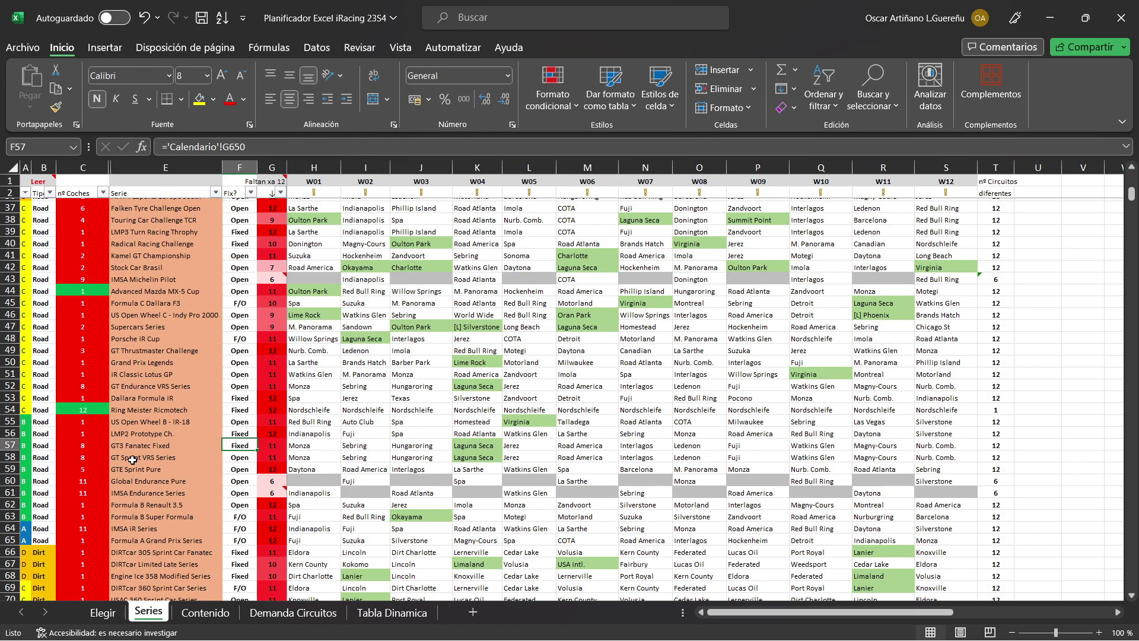
Step: On the Elegir sheet, set cell B2's series dropdown to GT Sprint VRS Series
{"action": "left_click", "coordinate": [110, 615]}
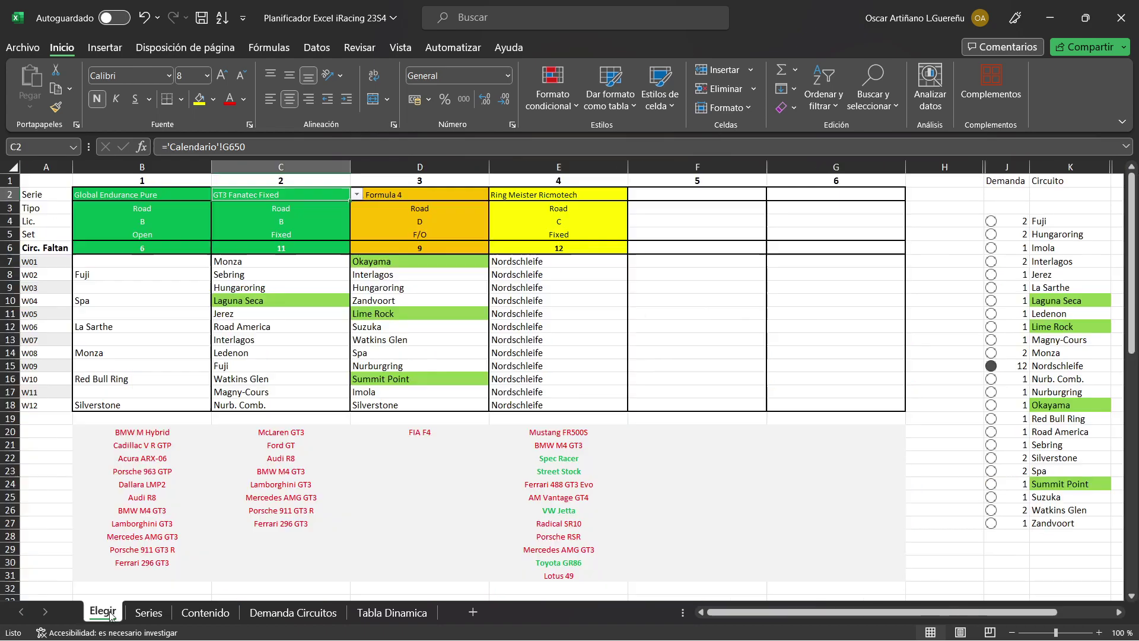
{"action": "left_click", "coordinate": [205, 194]}
{"action": "left_click", "coordinate": [218, 194]}
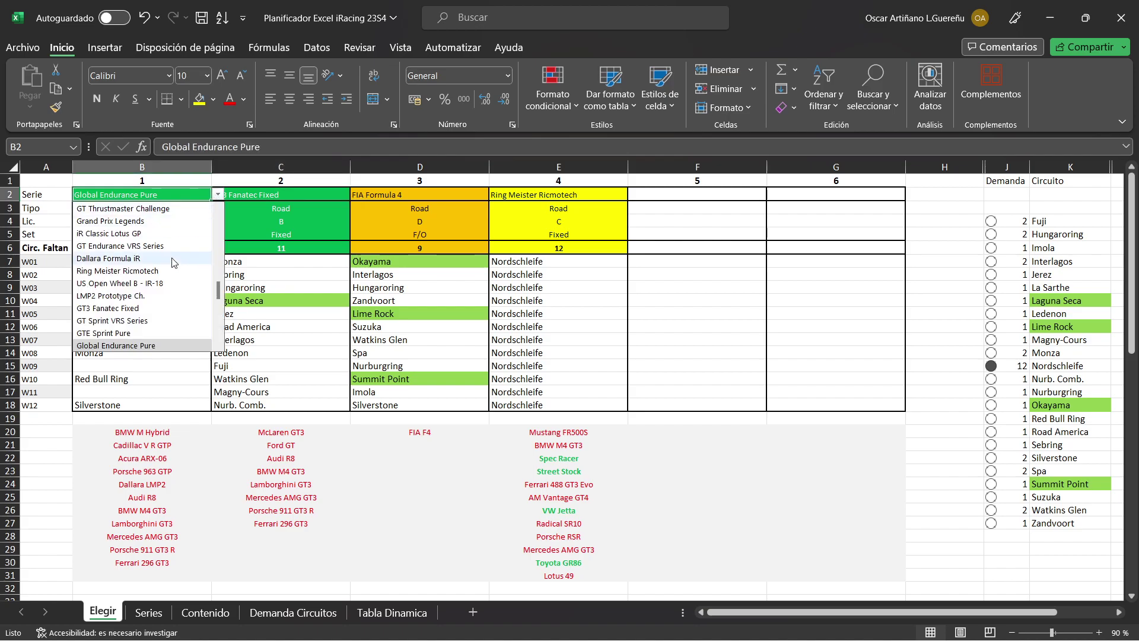
{"action": "left_click", "coordinate": [132, 321]}
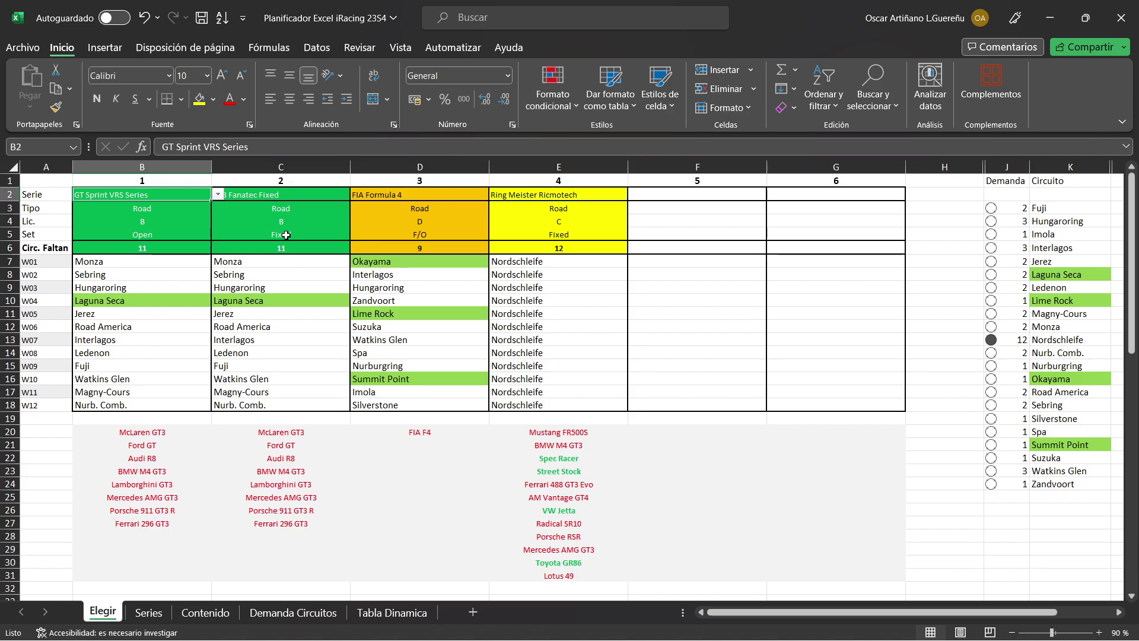
{"action": "left_click", "coordinate": [60, 181]}
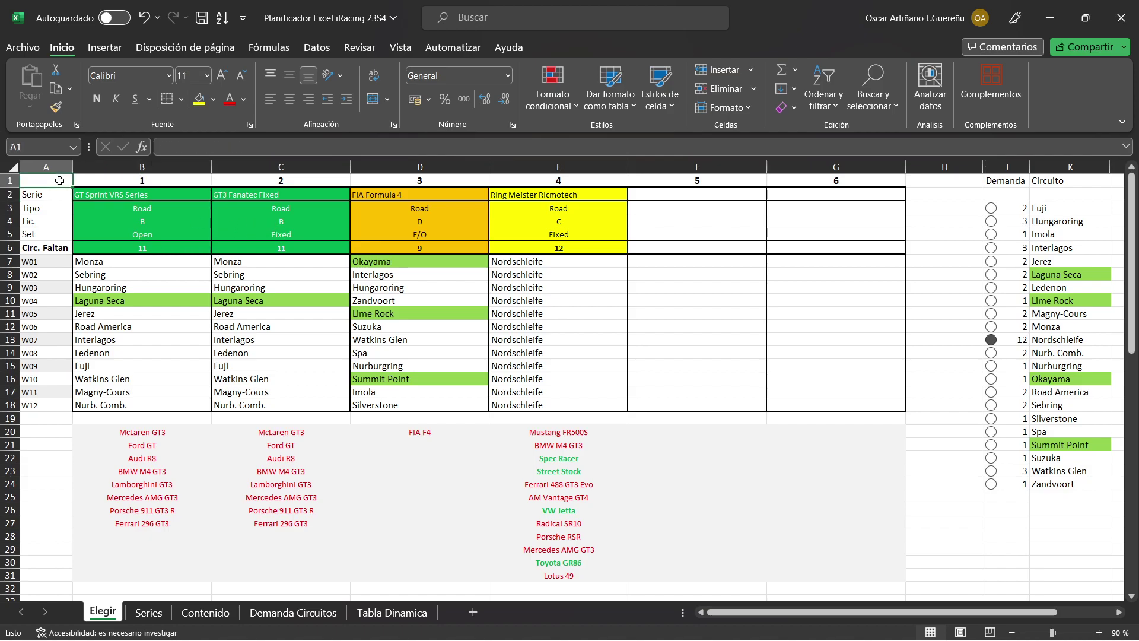